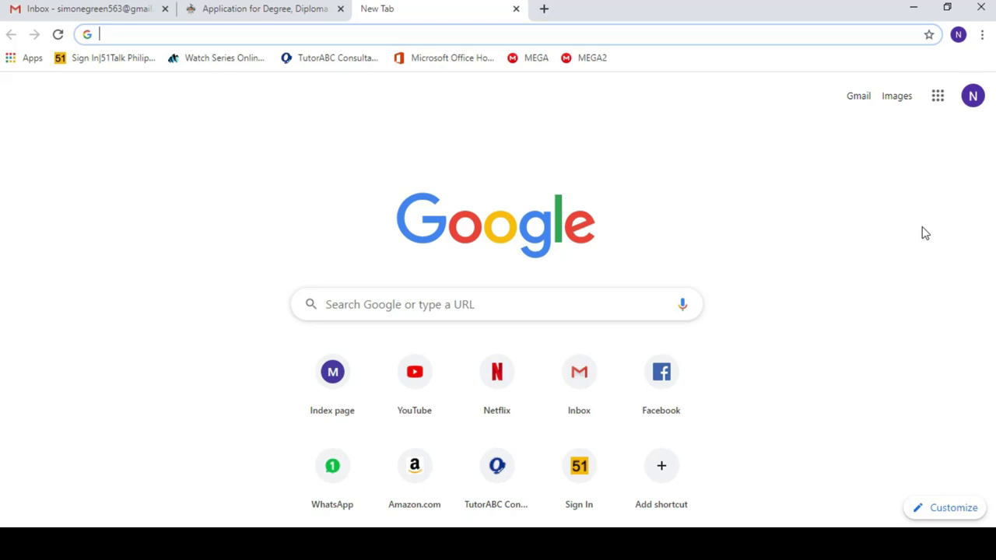
- Search Google for 'apply to uwi' and open the top UWI Mona Apply result
text(appl)
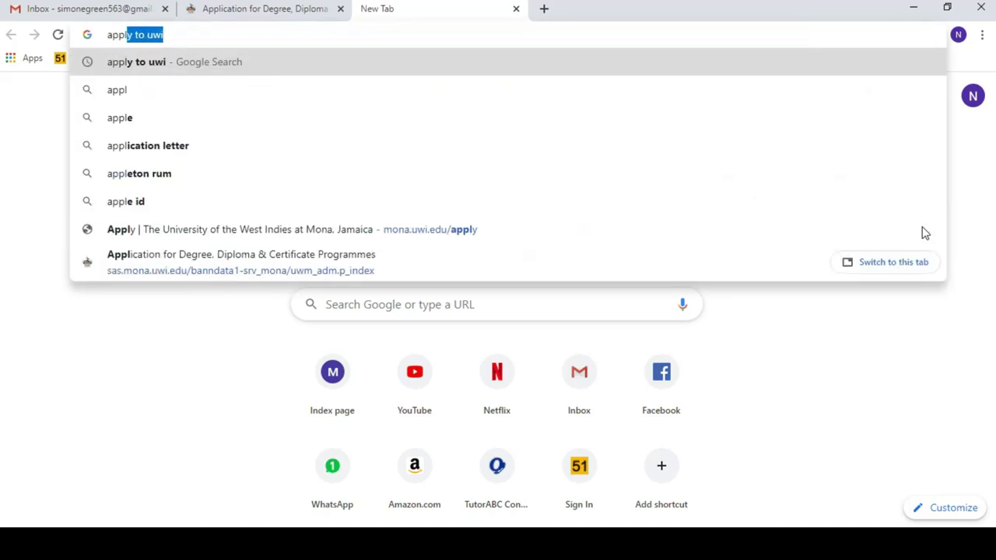
text(y)
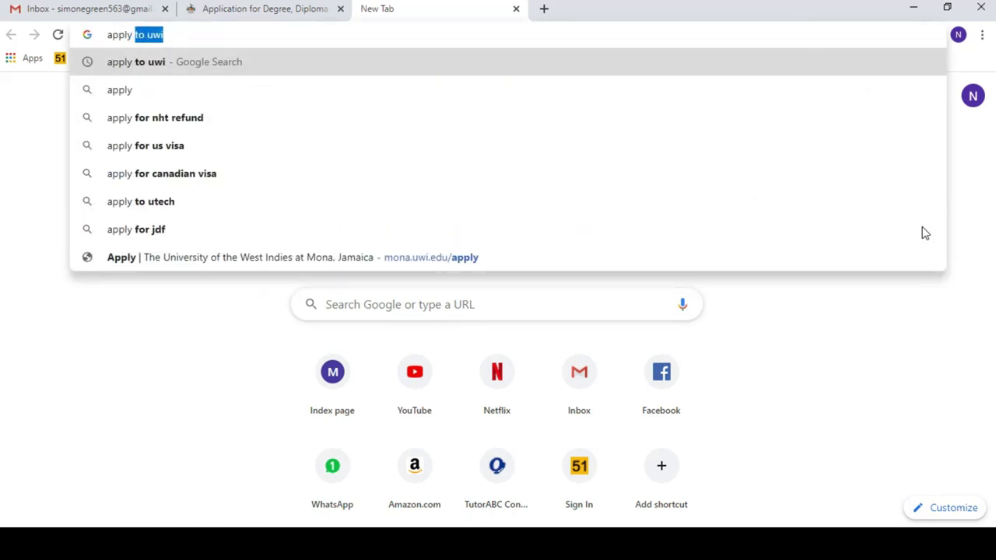
key(Return)
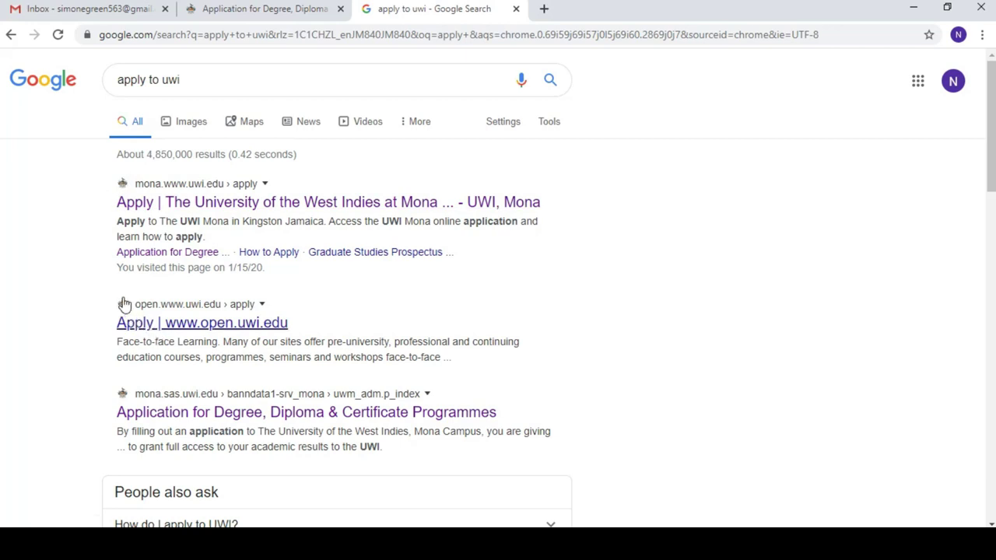
click(261, 205)
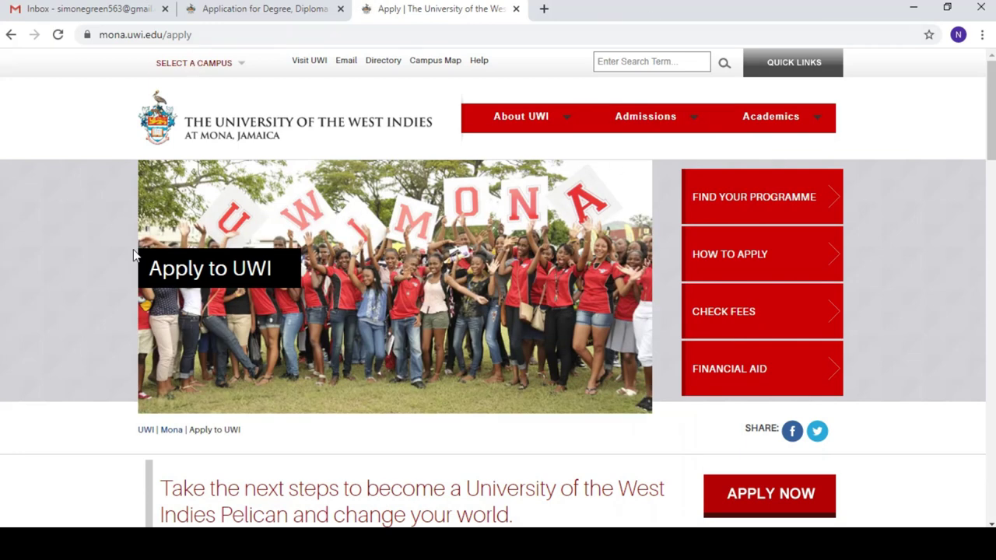
- Scroll through the Apply to UWI student categories and back up to the Apply Now banner
scroll(199, 289, down, 3)
scroll(309, 205, down, 4)
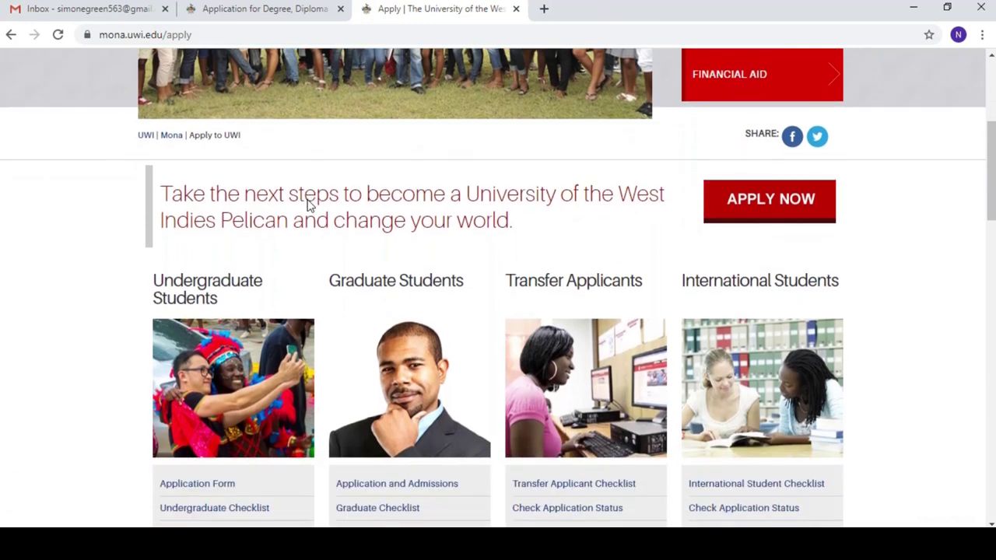
scroll(345, 285, up, 2)
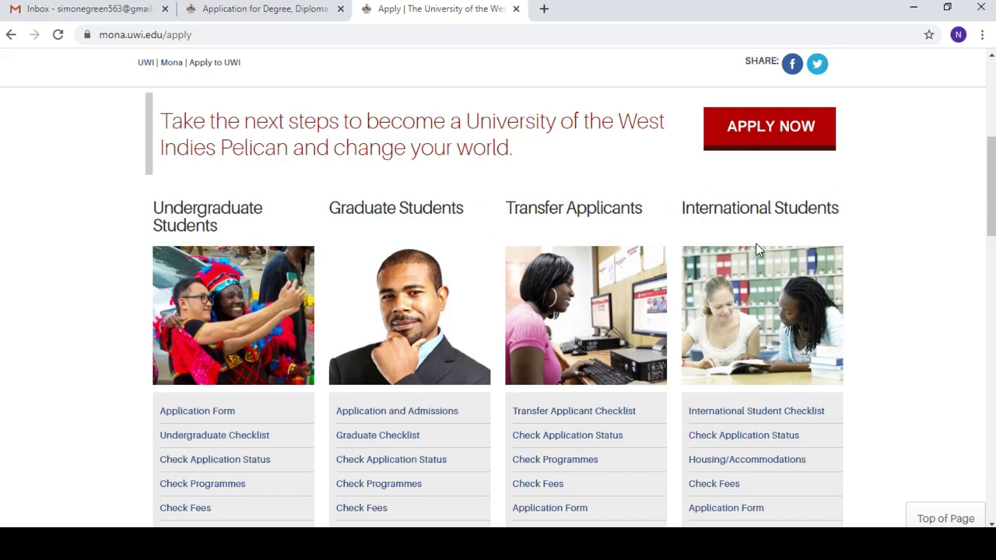
scroll(756, 249, up, 1)
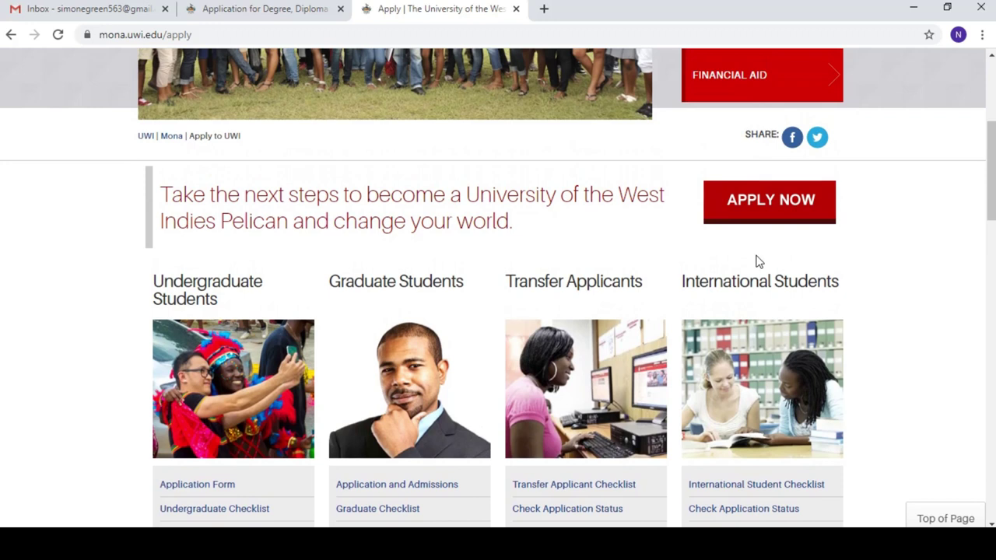
scroll(759, 263, up, 1)
scroll(756, 263, up, 2)
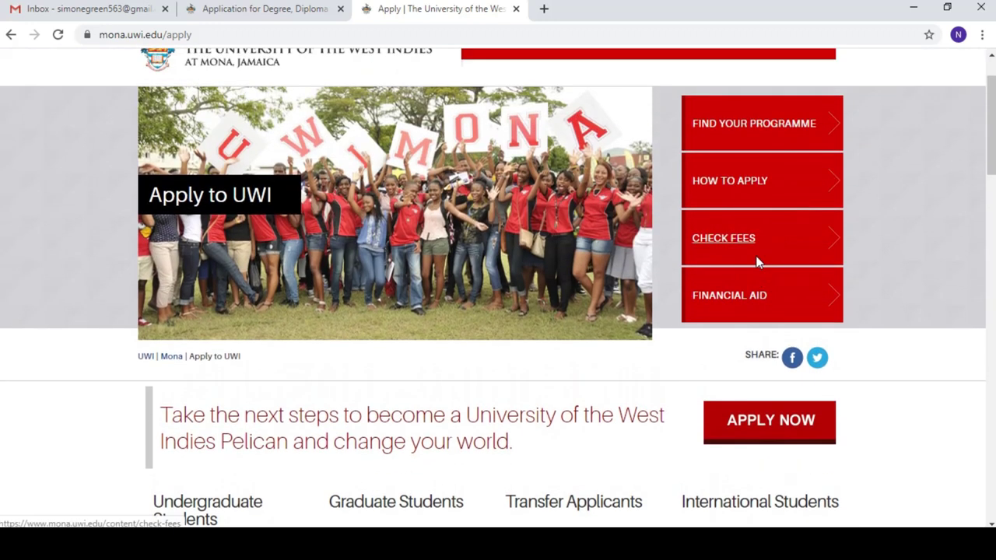
- Go to the online degree application page via Apply Now and review its login and create-account forms
click(771, 427)
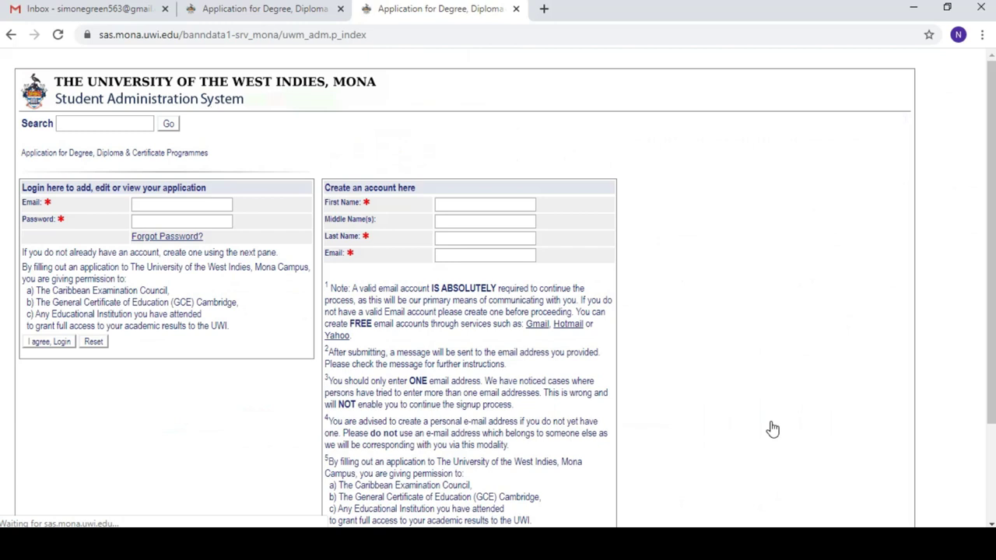
scroll(77, 237, down, 1)
scroll(64, 171, up, 1)
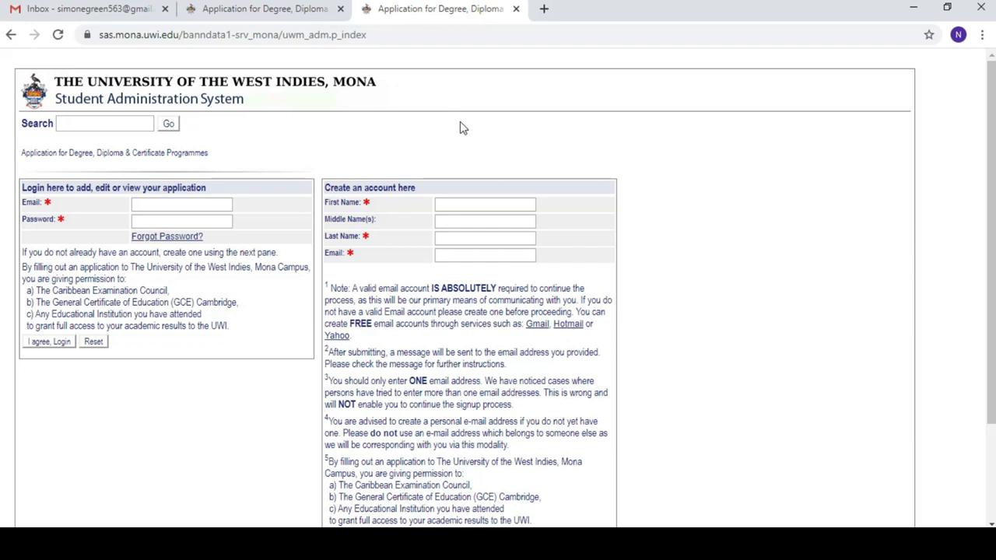
scroll(485, 177, down, 2)
scroll(485, 172, up, 2)
scroll(485, 172, down, 2)
scroll(486, 170, up, 1)
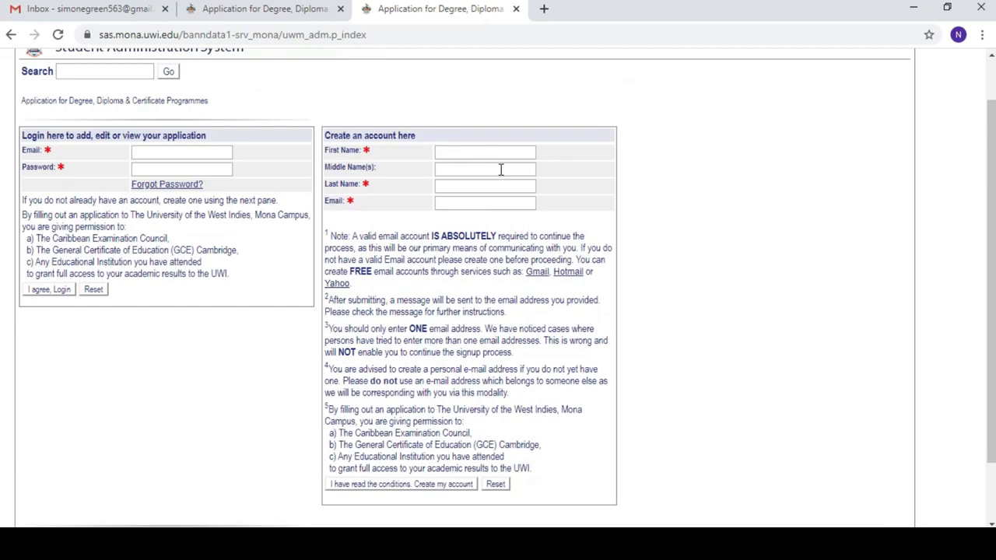
click(496, 153)
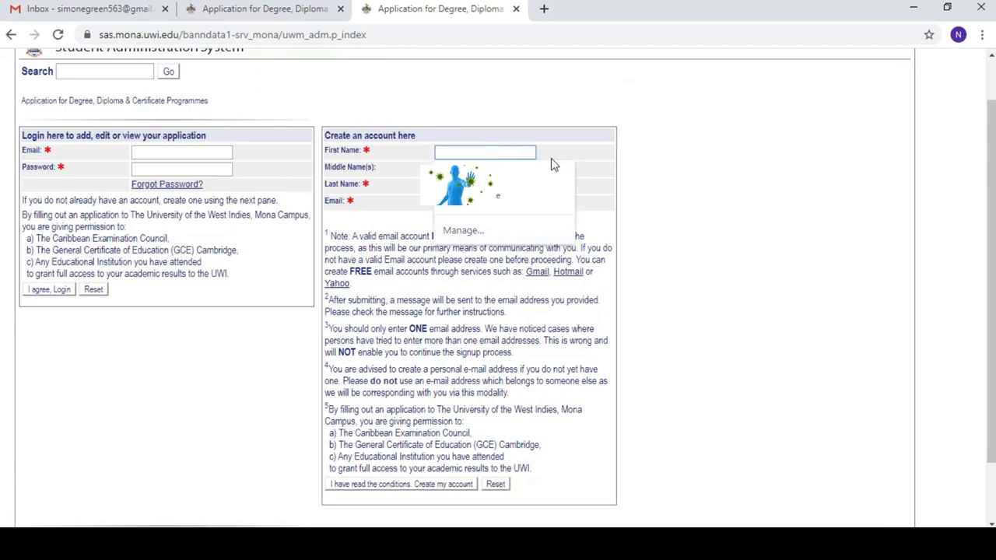
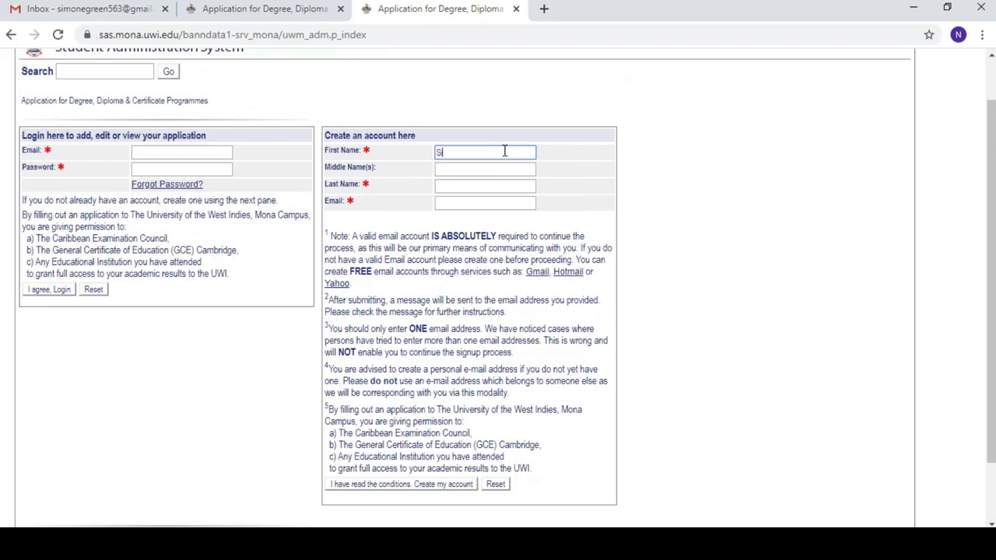
- Enter the applicant's first name, middle name and last name in the create-account form
click(497, 166)
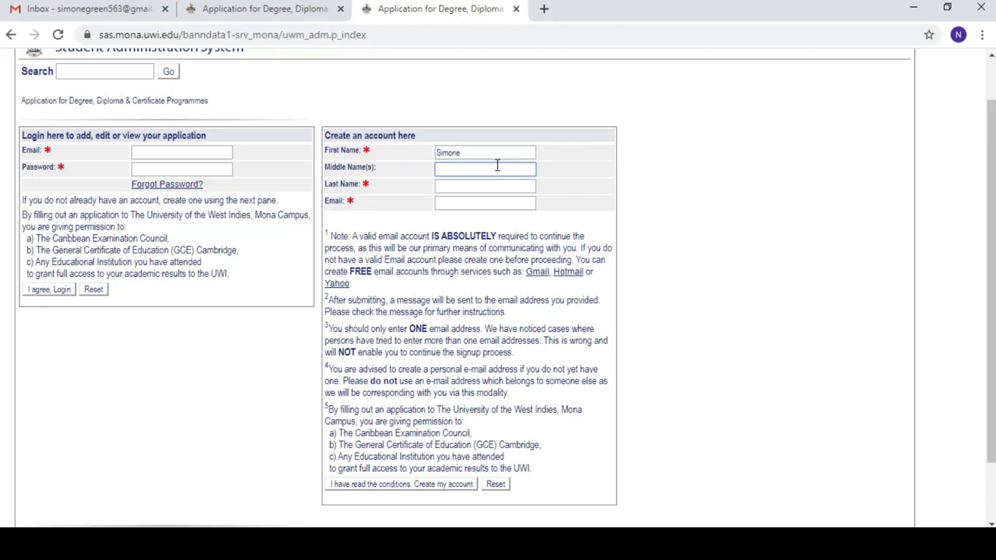
text(Maxine)
click(502, 187)
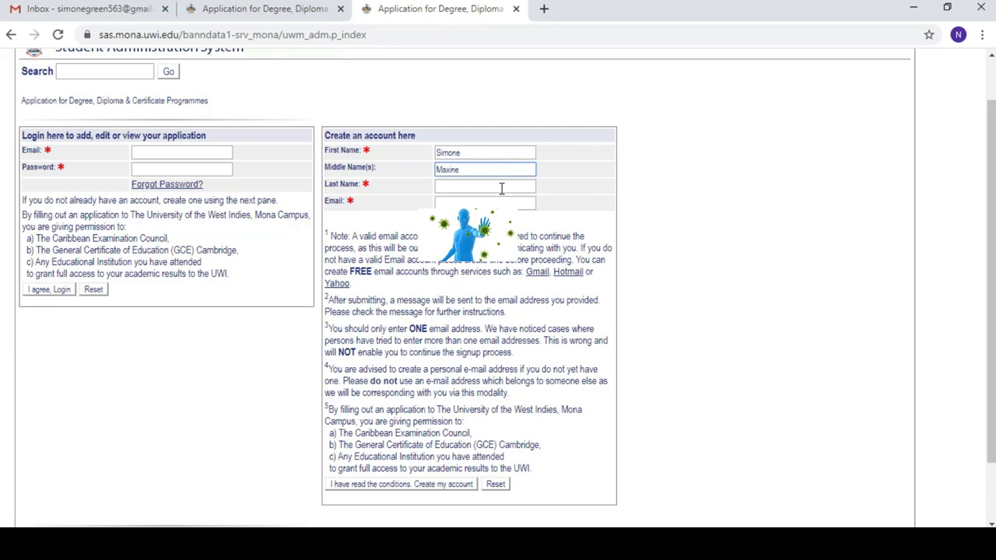
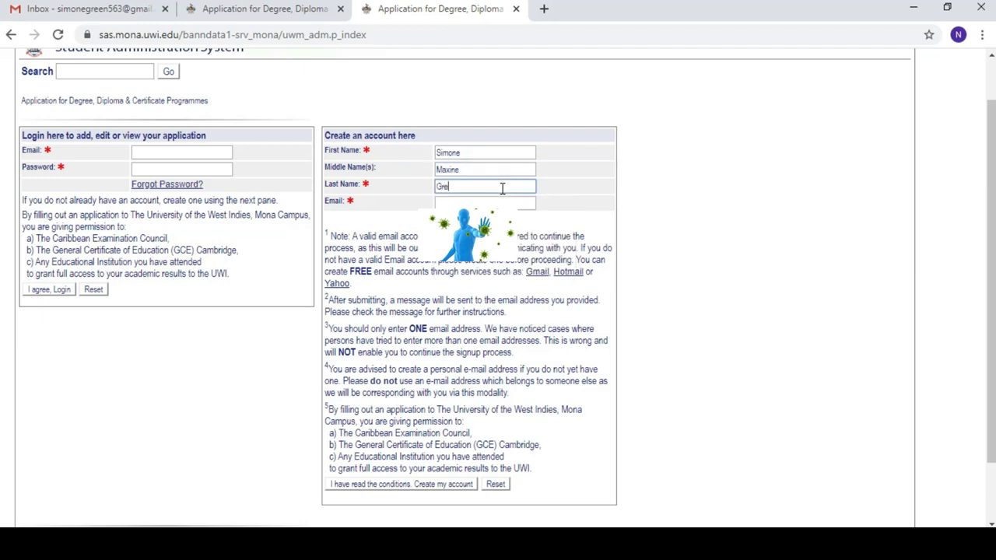
- Fill in the applicant's e-mail address
click(506, 204)
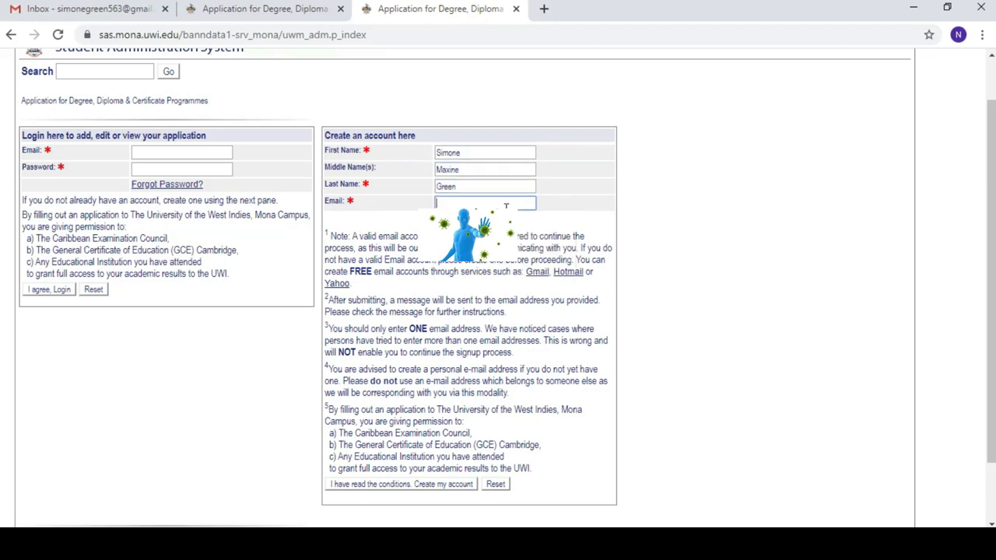
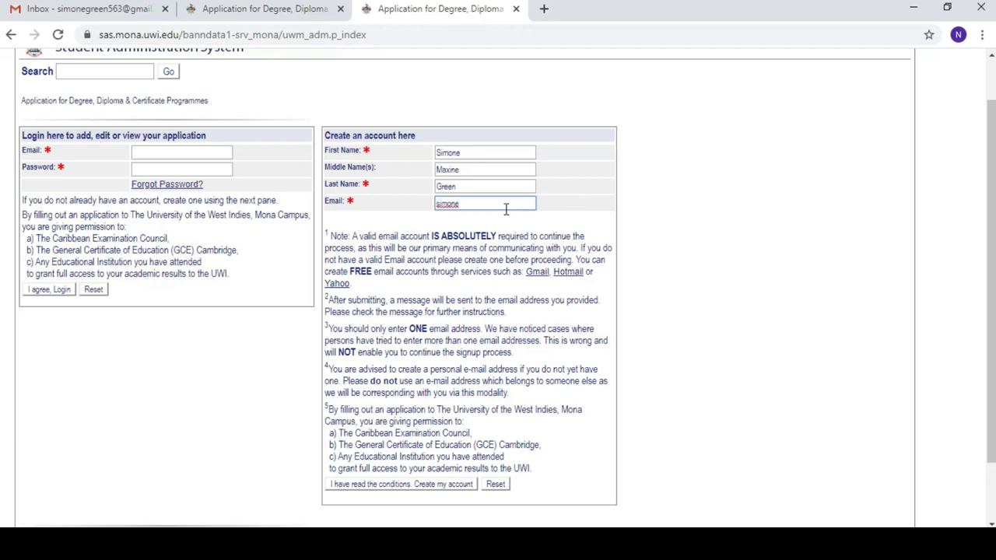
click(574, 545)
- Read the account-creation notes and submit with 'I have read the conditions. Create my account'
click(574, 545)
drag(326, 230, 602, 467)
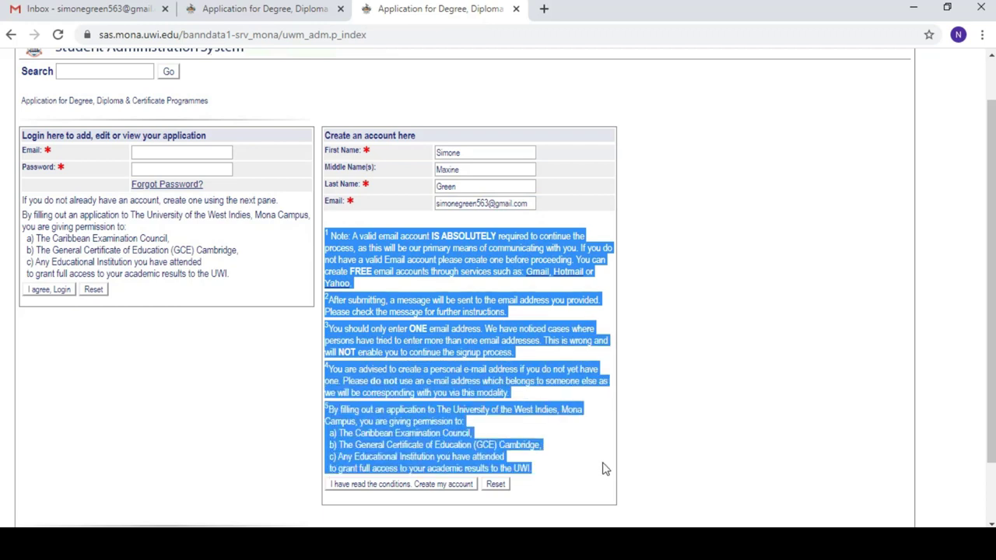
click(376, 487)
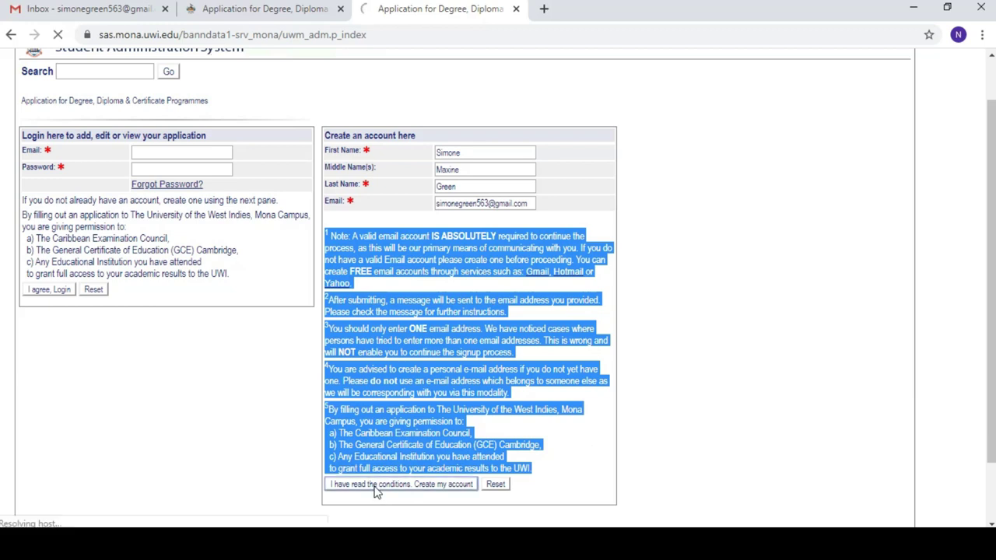
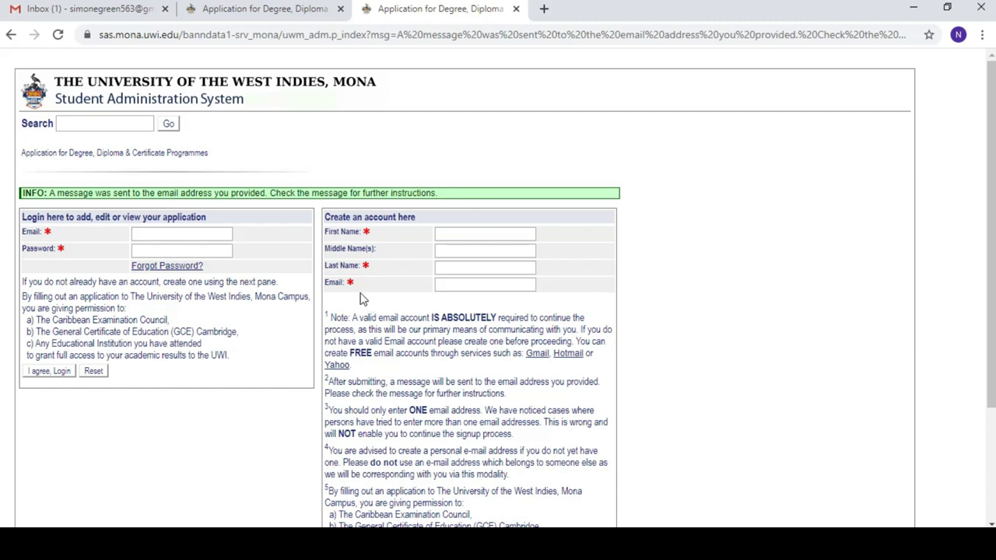
- Switch to Gmail and look for the UWI Mona 'Account Info' verification email in the inbox
click(66, 6)
click(674, 122)
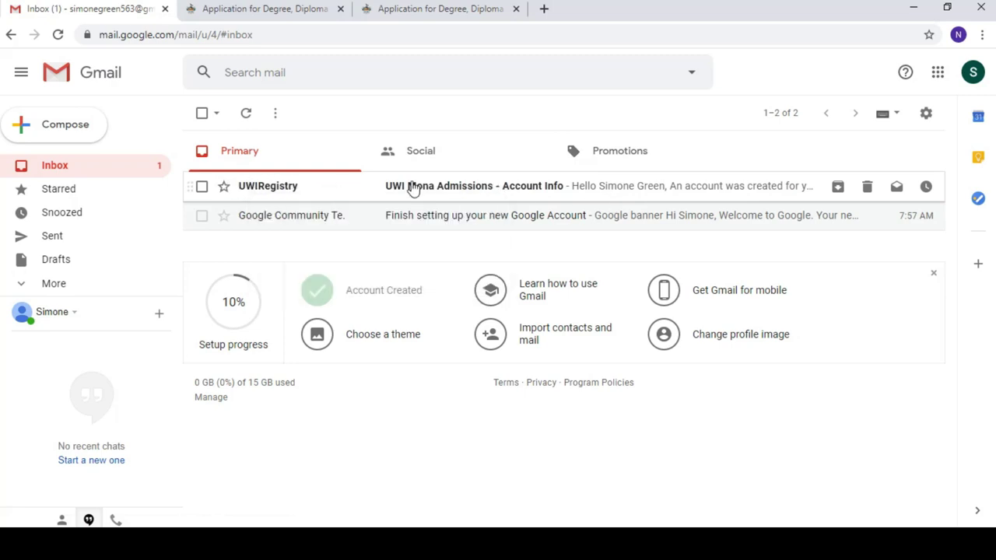
- Open the UWIRegistry account-info email and follow its verification link to the Setup Account page
click(491, 201)
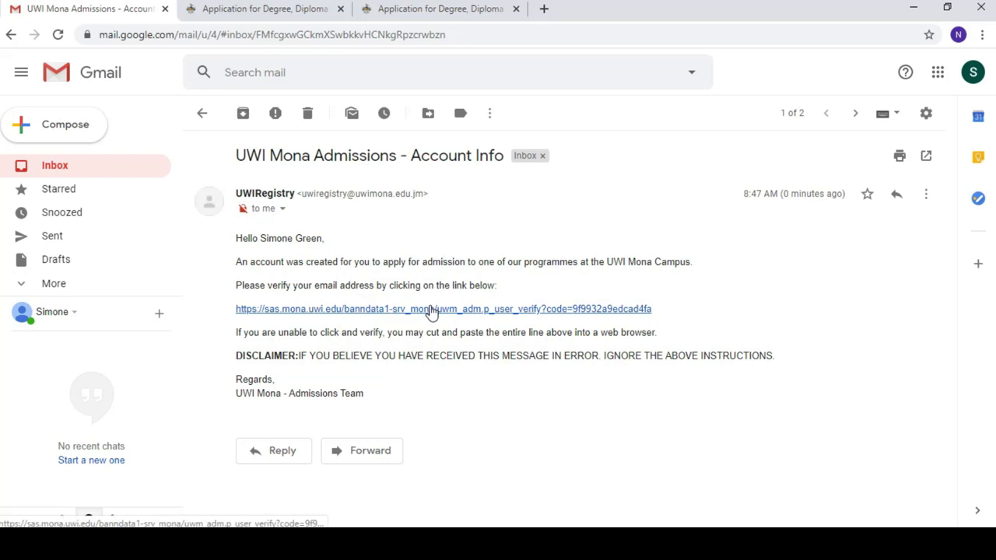
click(432, 310)
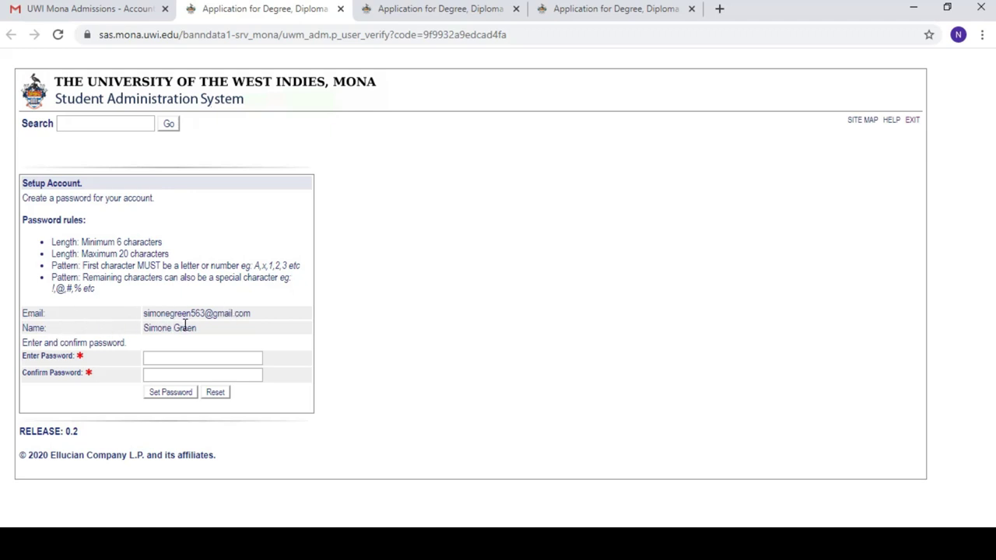
- Enter the new password in Enter Password and Confirm Password, then save it with Set Password
click(161, 358)
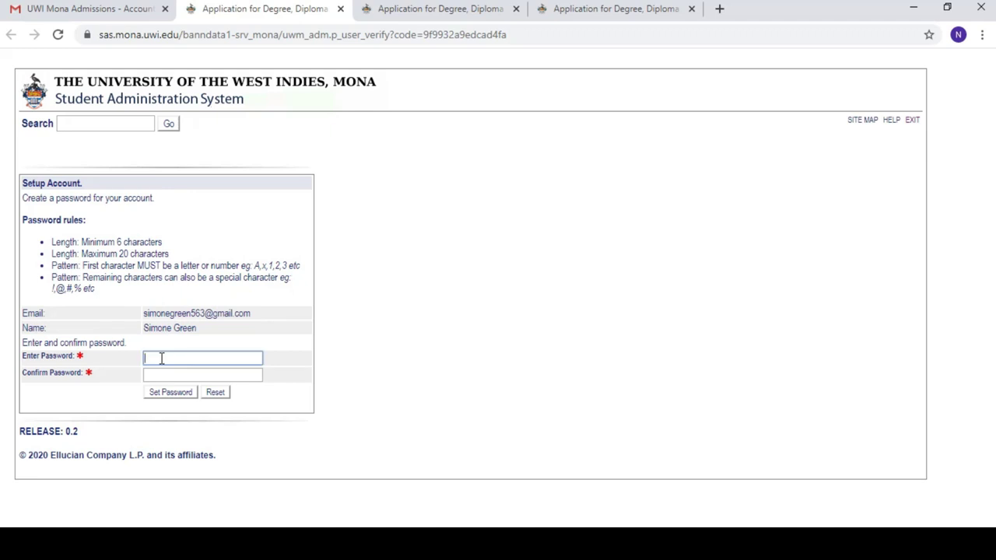
text(s)
key(BackSpace)
text(si)
click(168, 374)
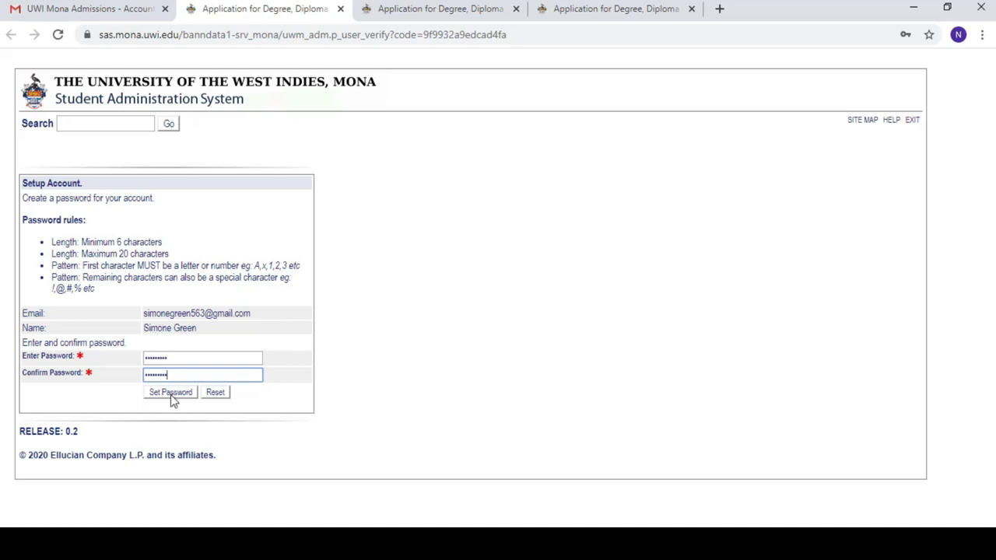
click(170, 393)
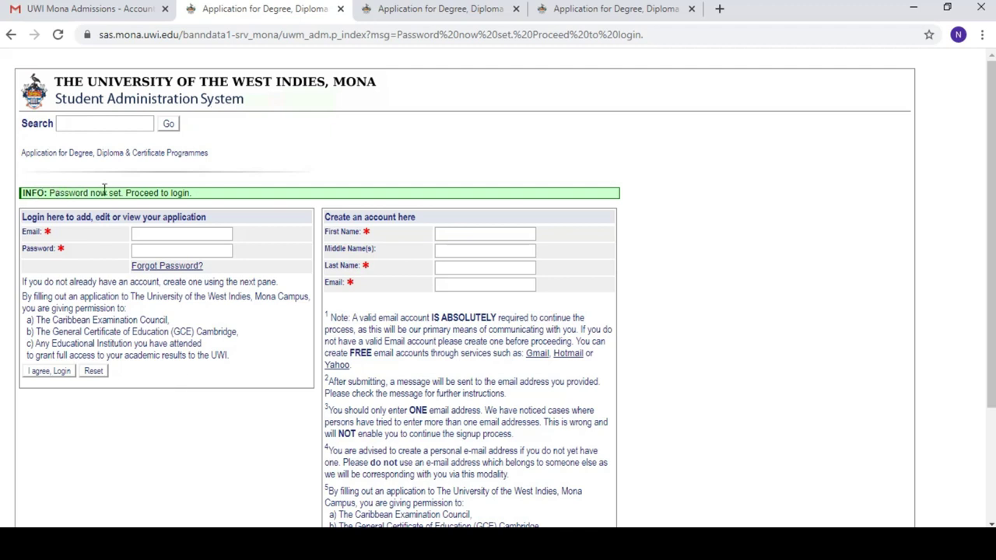
- Fill the login form with the applicant's email address and the account password
click(192, 232)
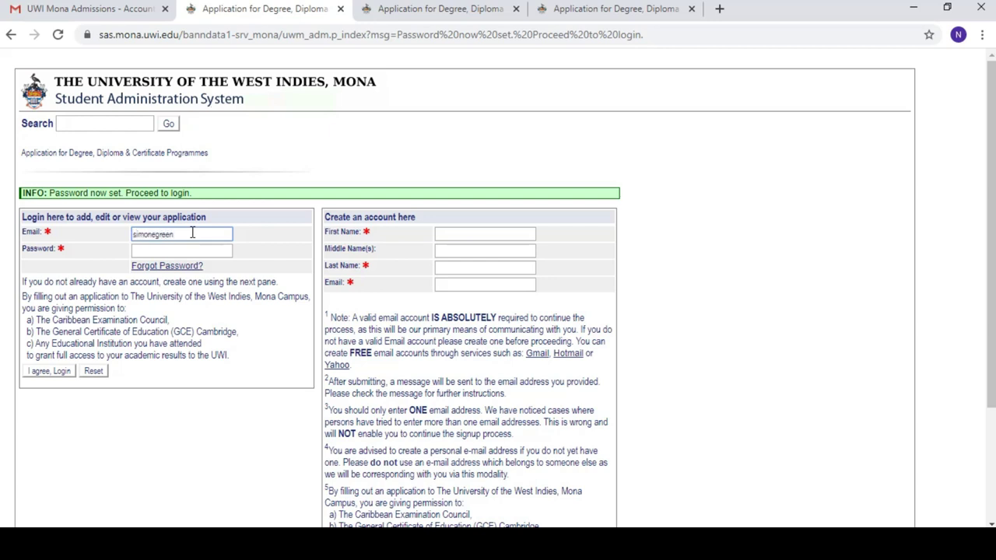
key(BackSpace)
key(BackSpace)
key(BackSpace)
key(BackSpace)
key(BackSpace)
key(BackSpace)
key(BackSpace)
key(BackSpace)
key(BackSpace)
key(BackSpace)
key(BackSpace)
key(BackSpace)
key(BackSpace)
key(ctrl+v)
click(202, 251)
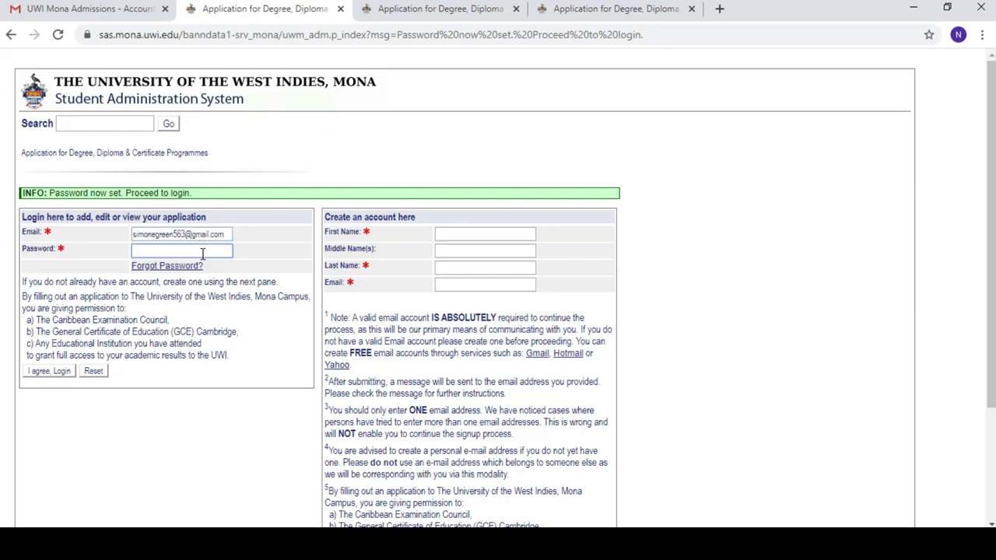
text(s)
- Agree and log in, review the applicant ID and welcome line, then open Personal Data
click(33, 377)
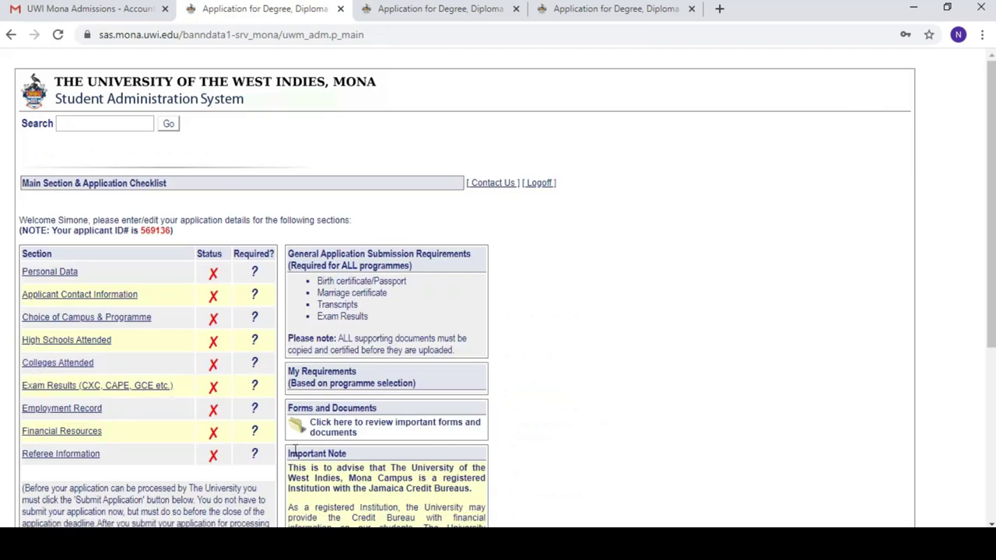
scroll(122, 200, down, 3)
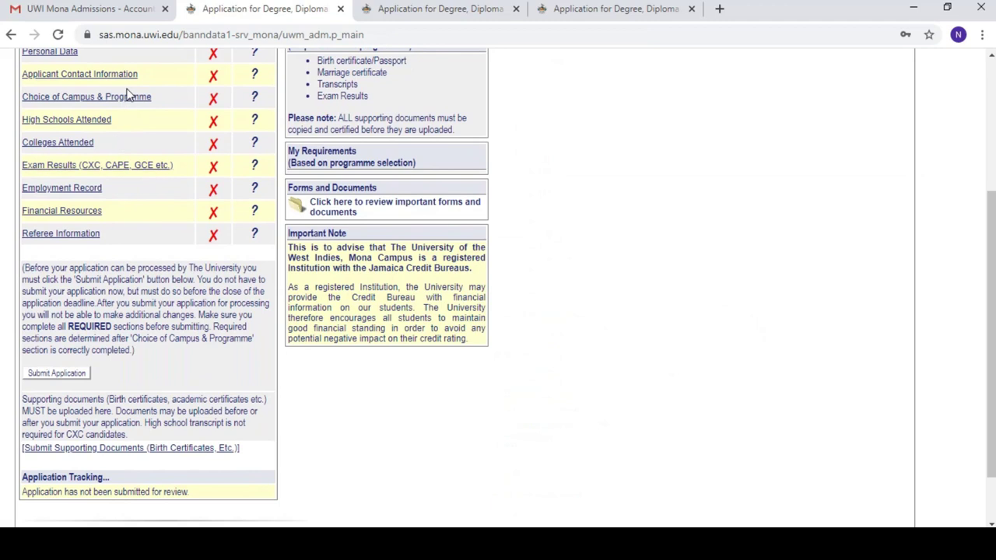
scroll(140, 117, up, 3)
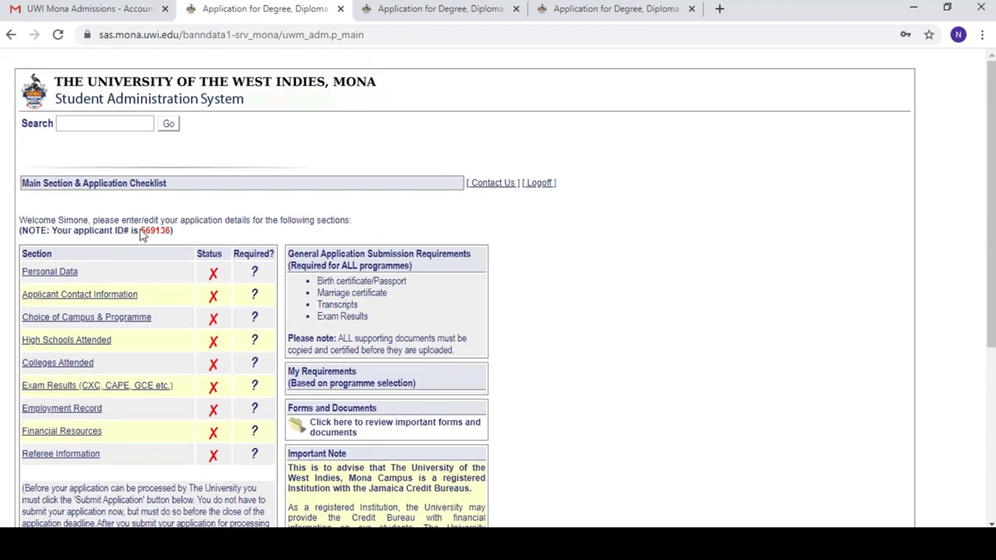
drag(141, 232, 173, 232)
drag(19, 220, 367, 224)
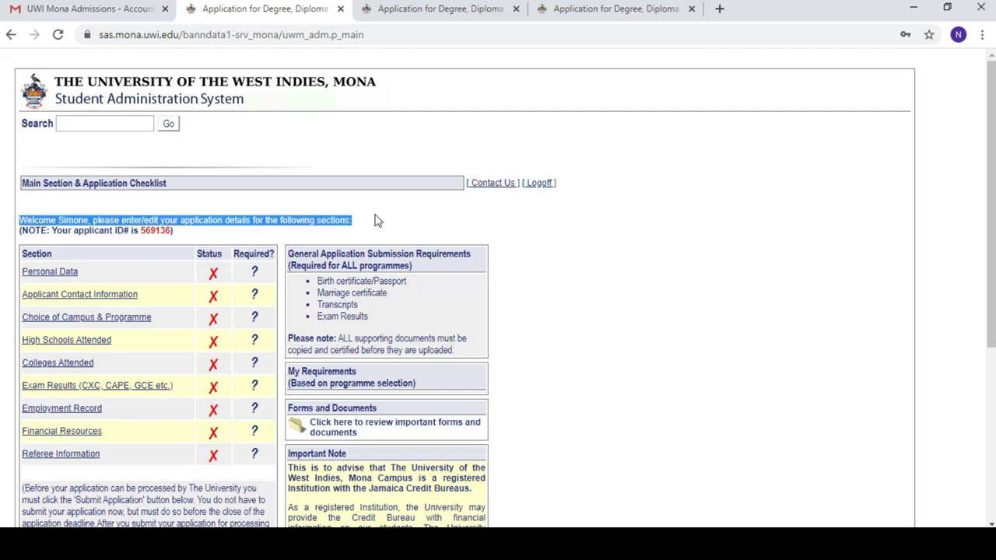
scroll(167, 327, down, 4)
scroll(156, 327, up, 2)
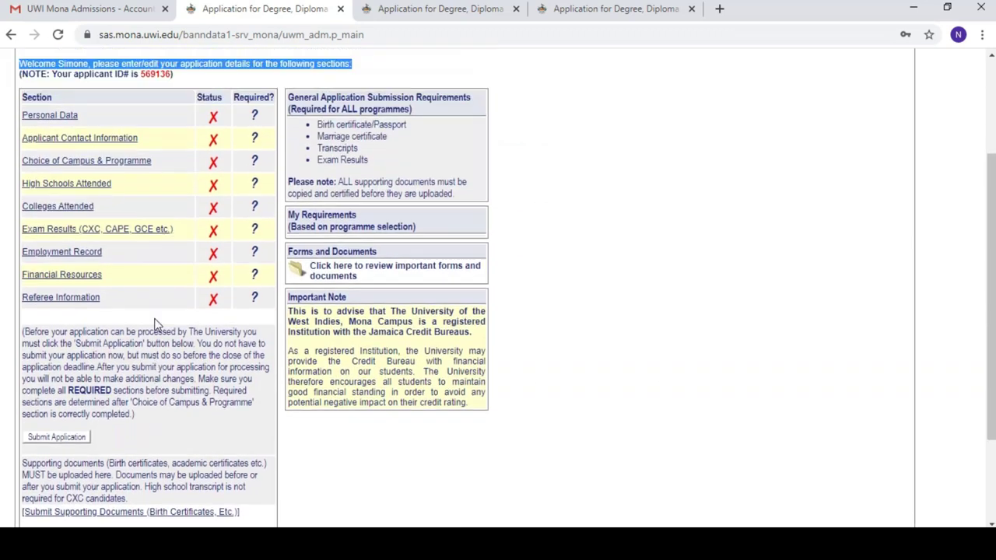
scroll(154, 324, up, 1)
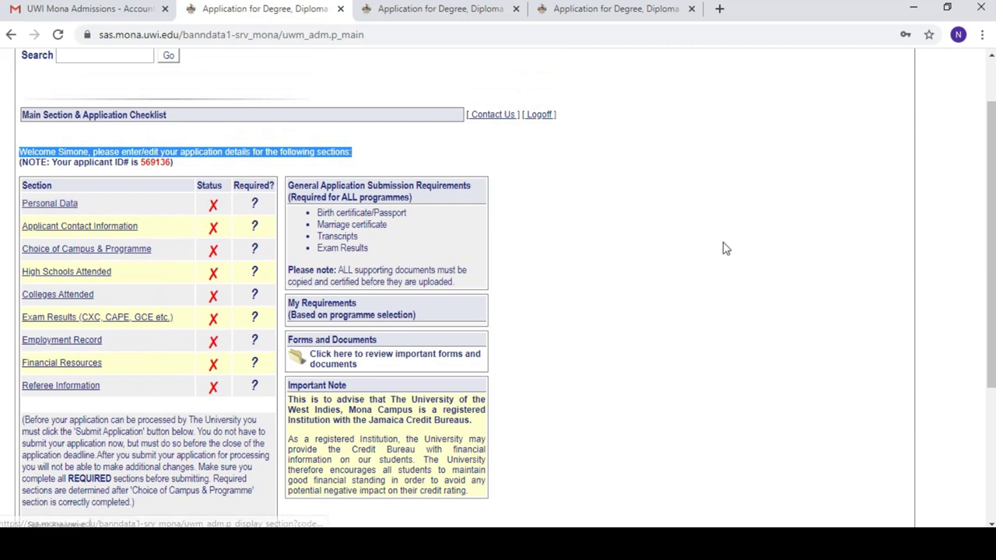
click(74, 209)
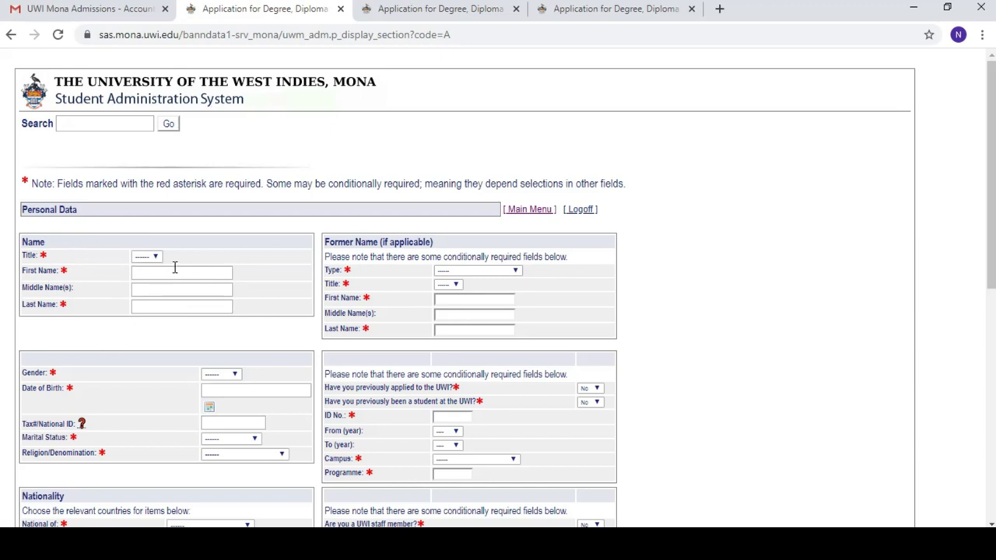
- Scroll through the blank Personal Data form, then go back to the Main Menu checklist
scroll(175, 270, down, 1)
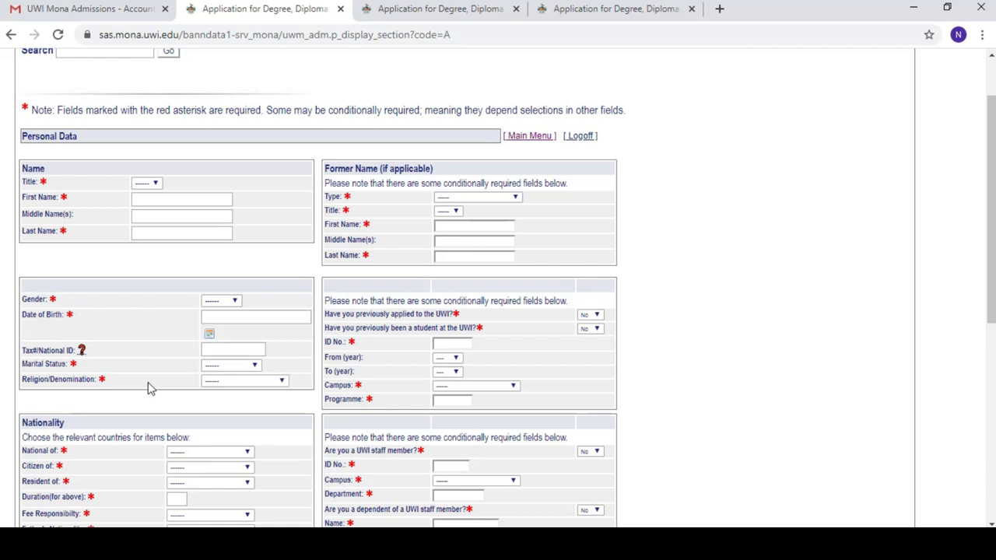
scroll(174, 356, down, 1)
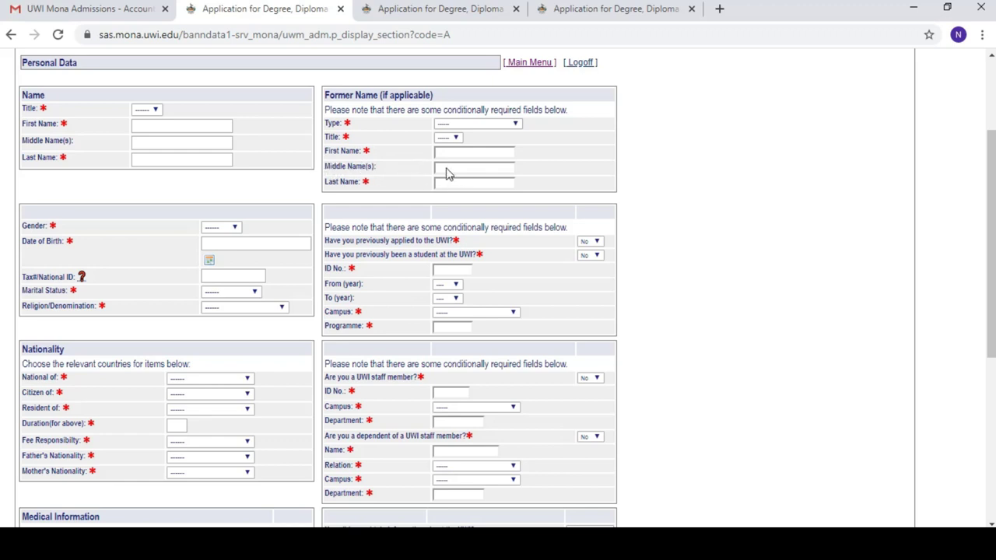
scroll(447, 171, down, 3)
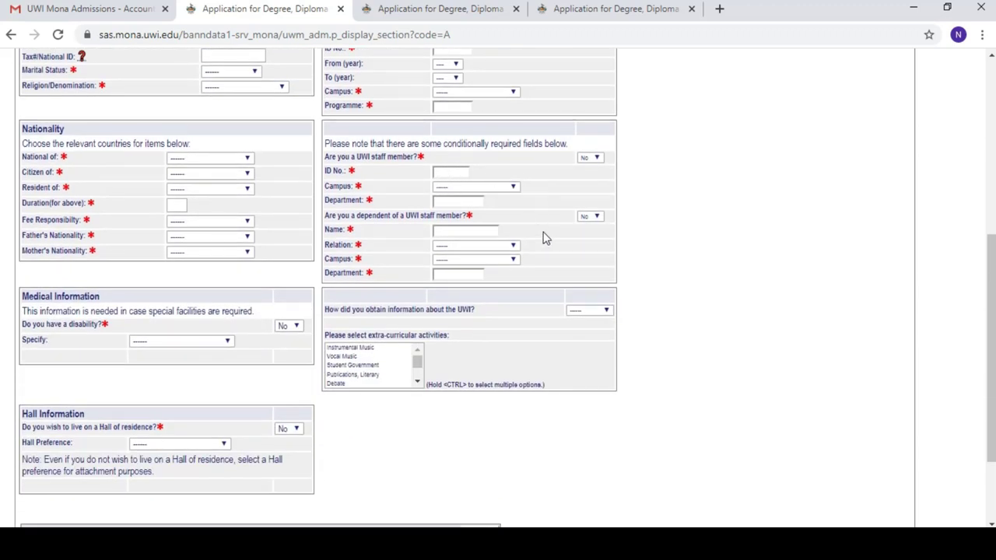
scroll(551, 248, up, 2)
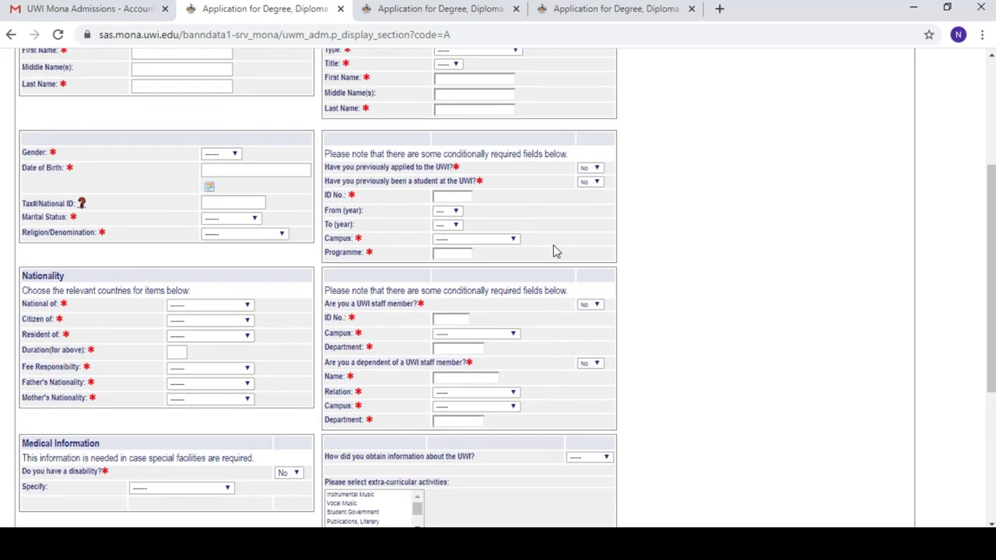
scroll(556, 245, up, 3)
scroll(554, 366, down, 4)
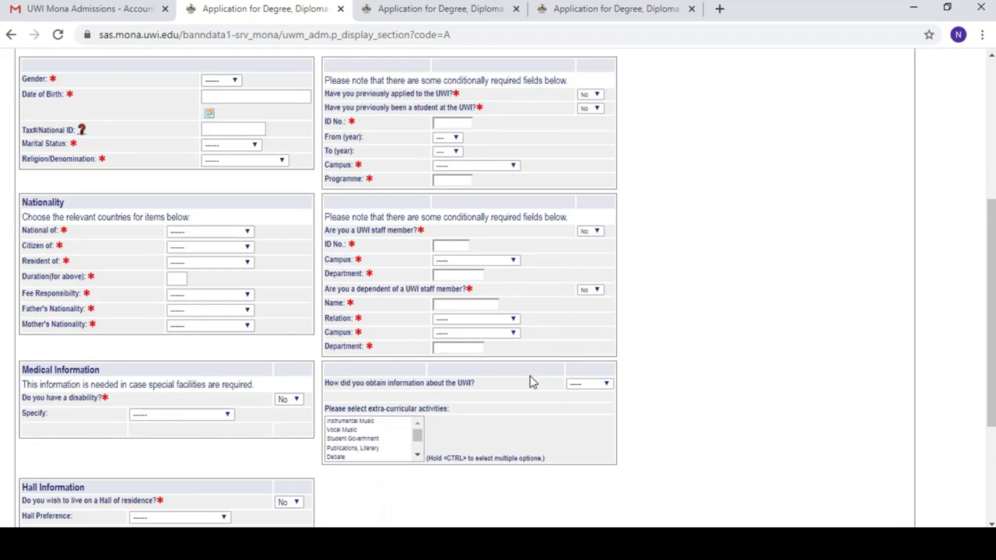
scroll(532, 382, down, 3)
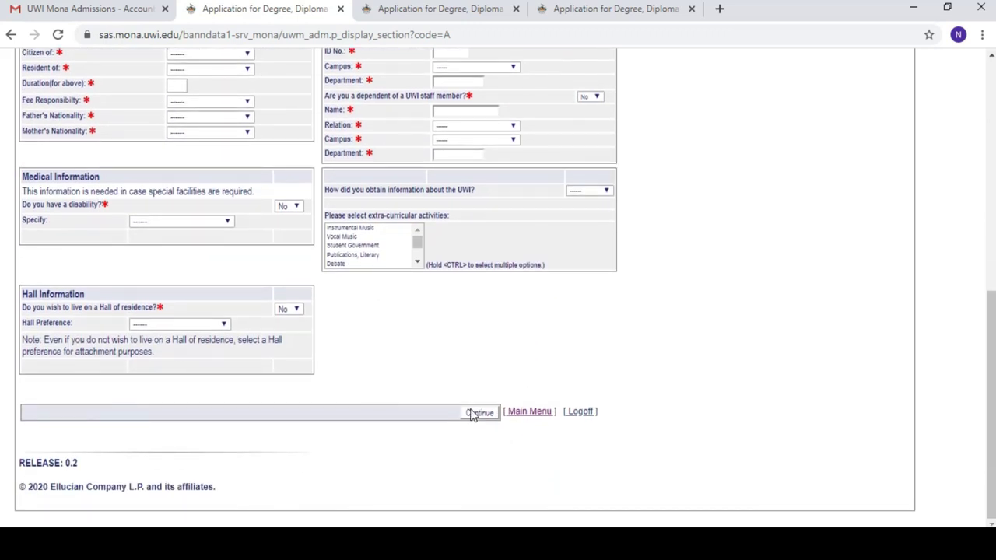
scroll(473, 389, up, 6)
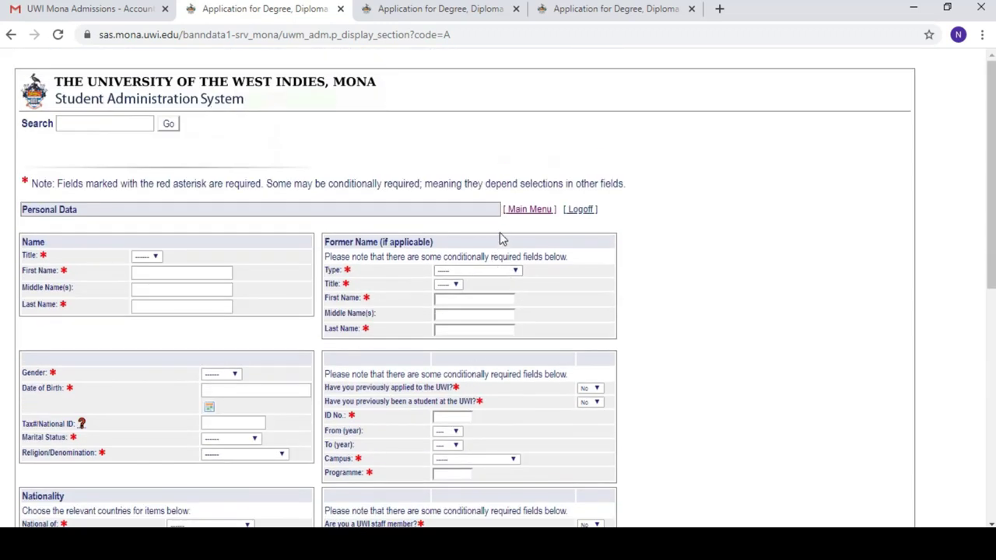
click(520, 212)
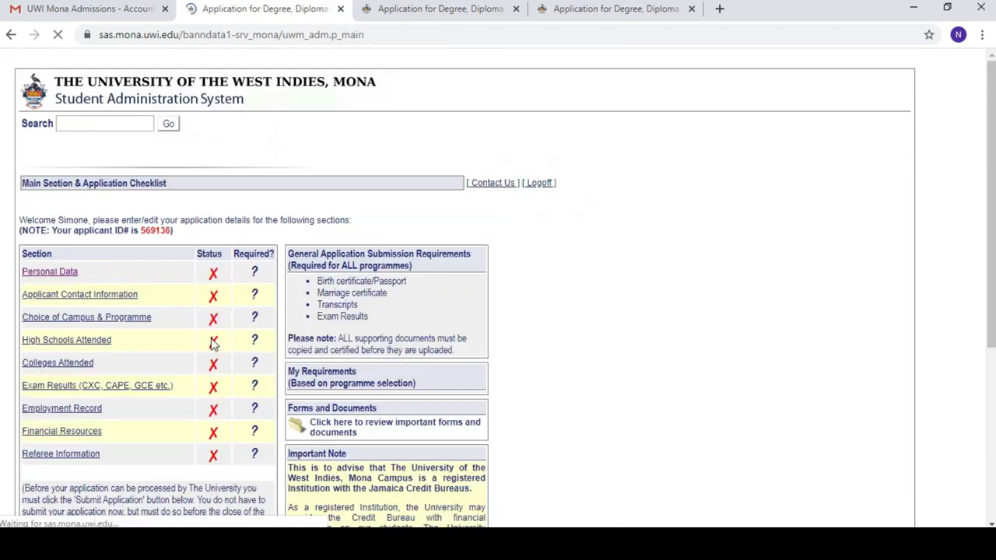
- Review the Applicant Contact Information form, return to Main Menu, and open Choice of Campus & Programme
click(105, 299)
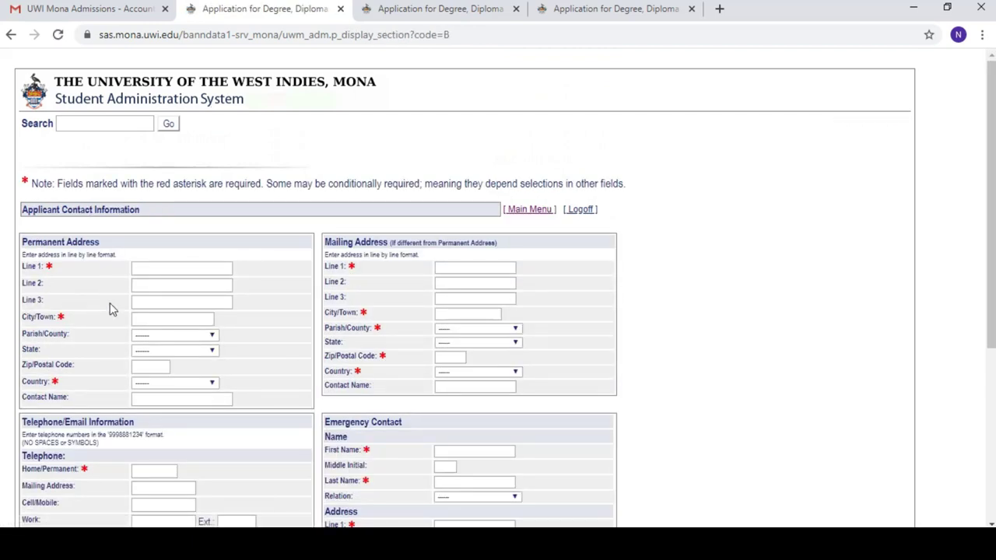
scroll(165, 272, down, 1)
scroll(165, 272, down, 4)
scroll(220, 260, up, 4)
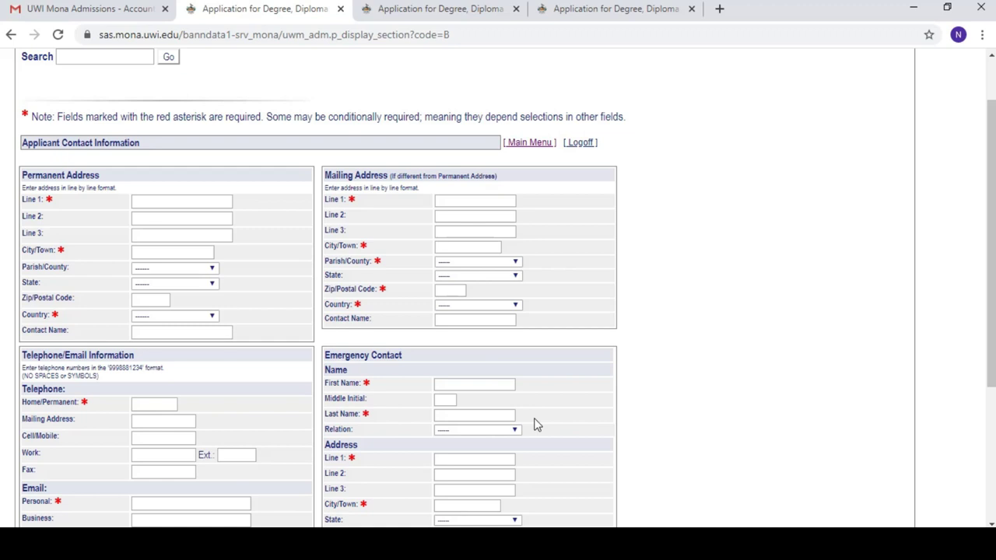
scroll(535, 424, down, 3)
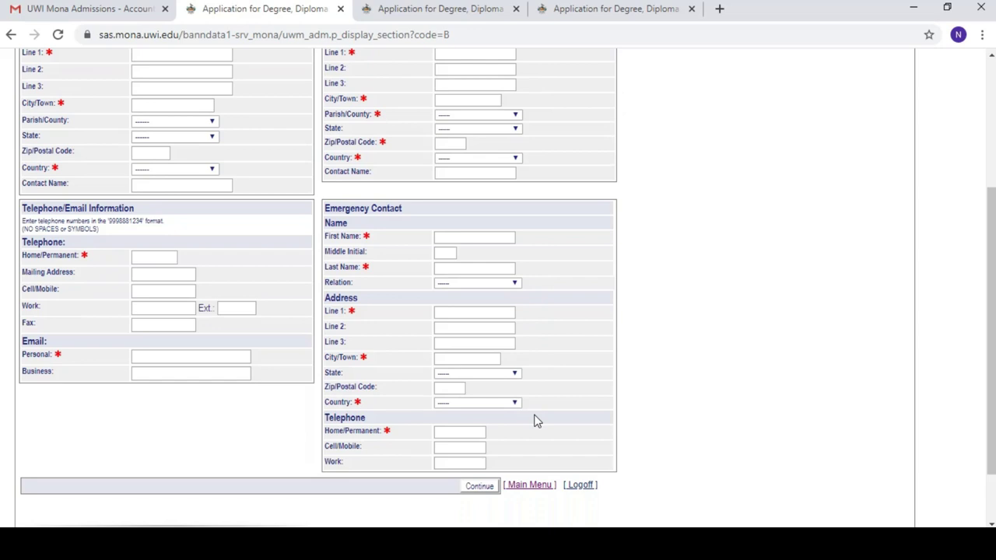
scroll(534, 422, up, 5)
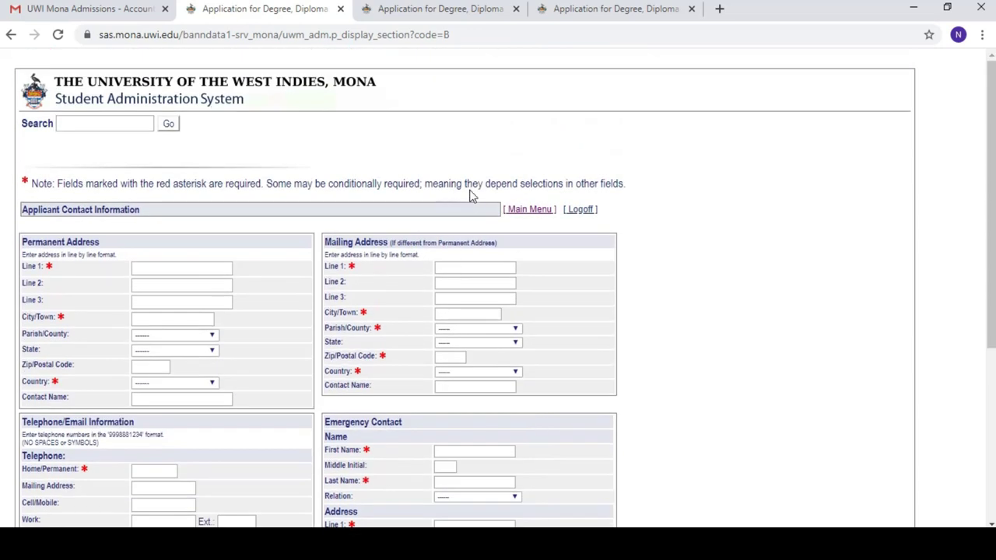
click(522, 209)
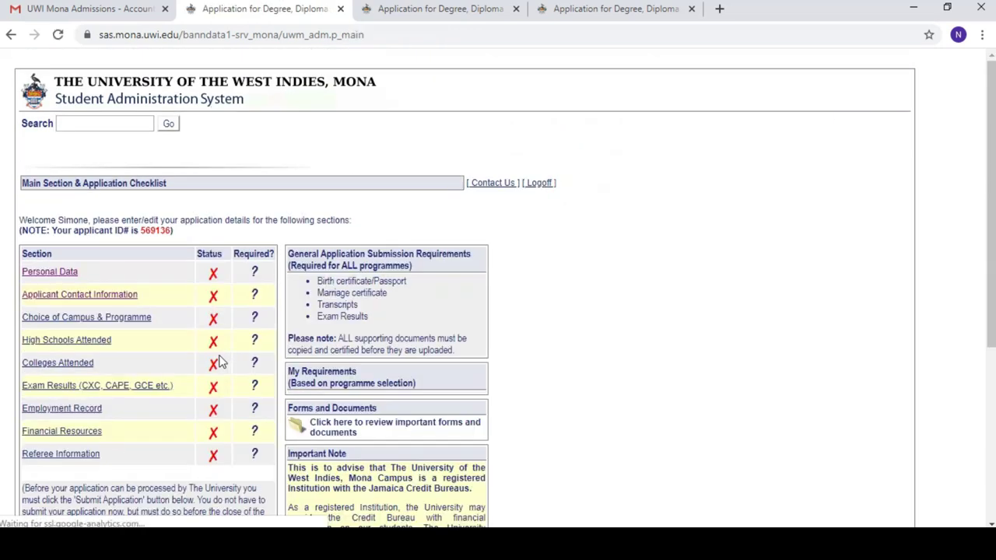
click(98, 318)
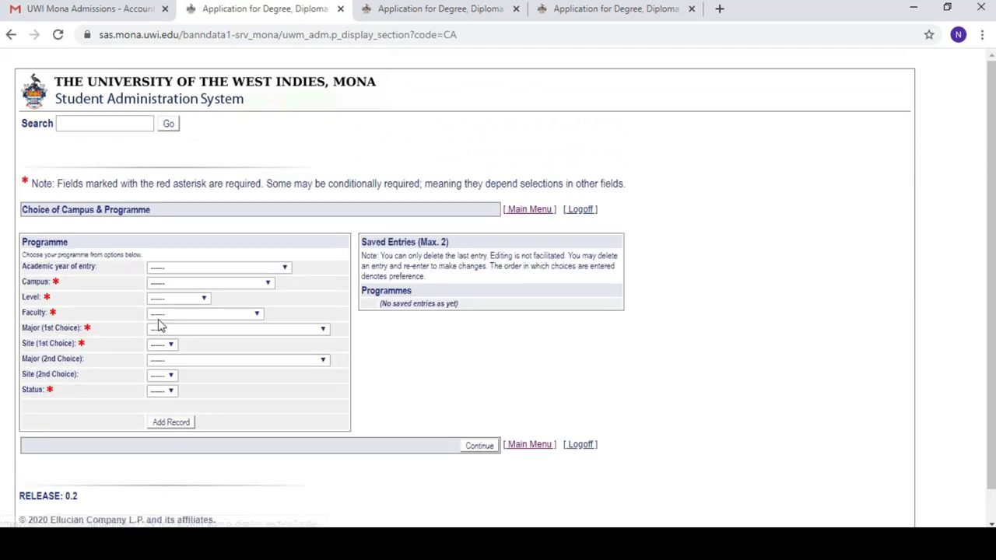
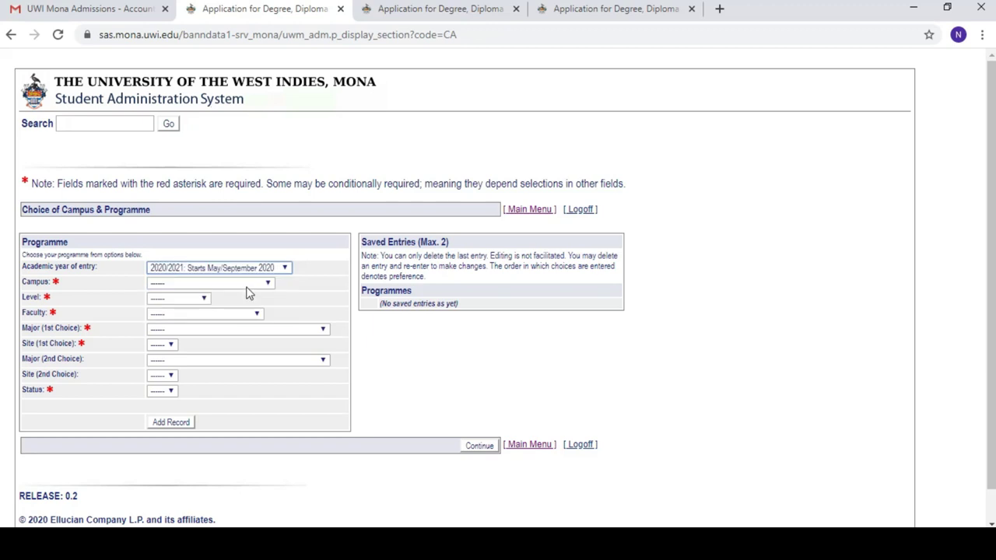
click(282, 268)
click(325, 296)
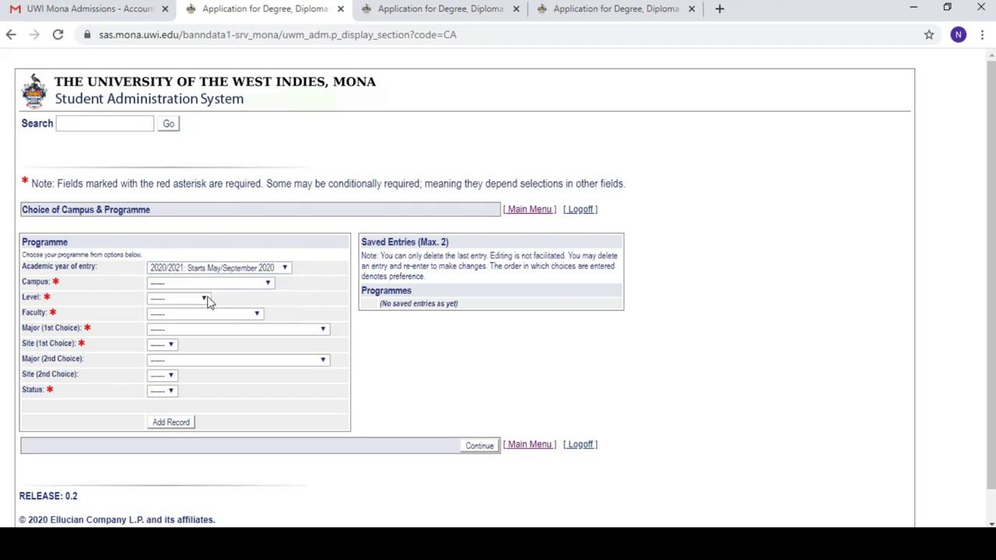
click(240, 283)
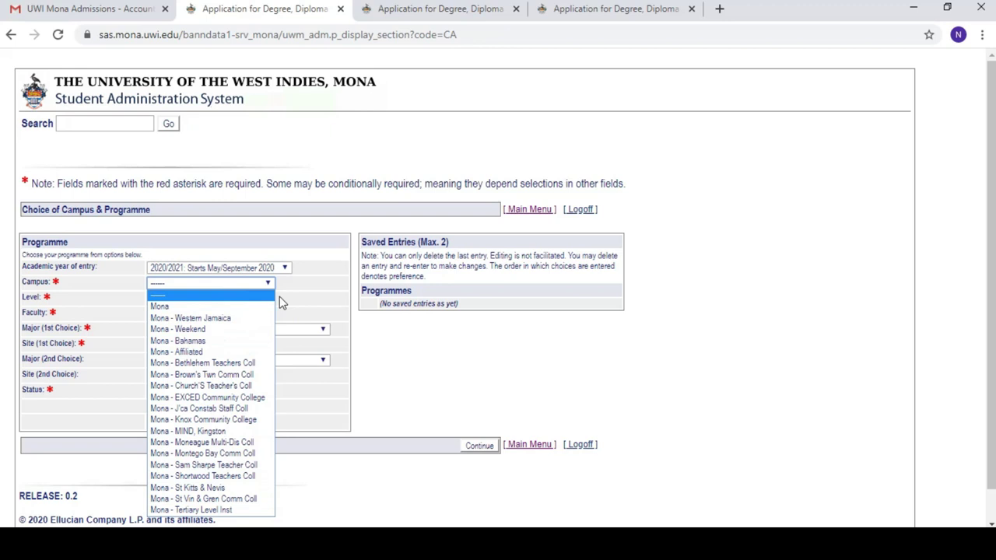
click(319, 303)
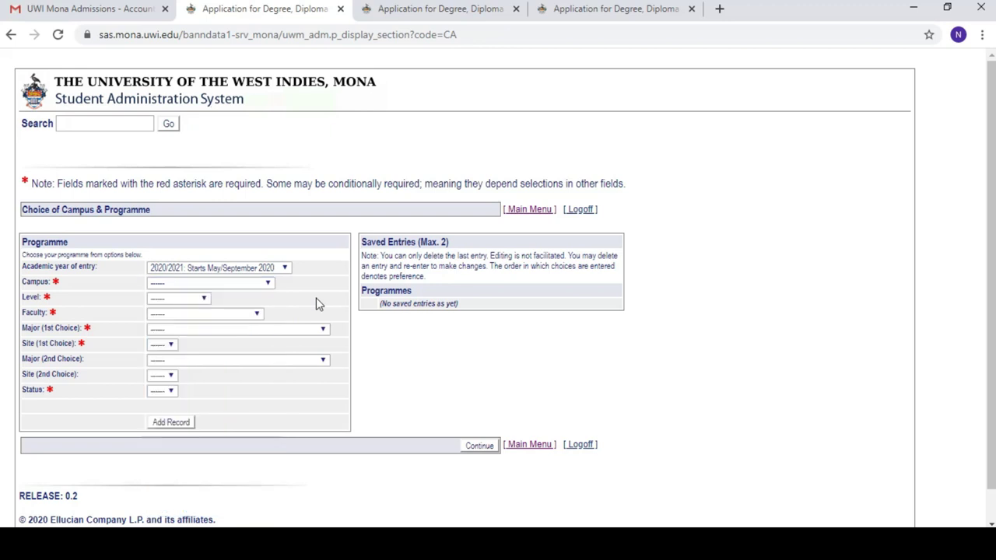
click(204, 299)
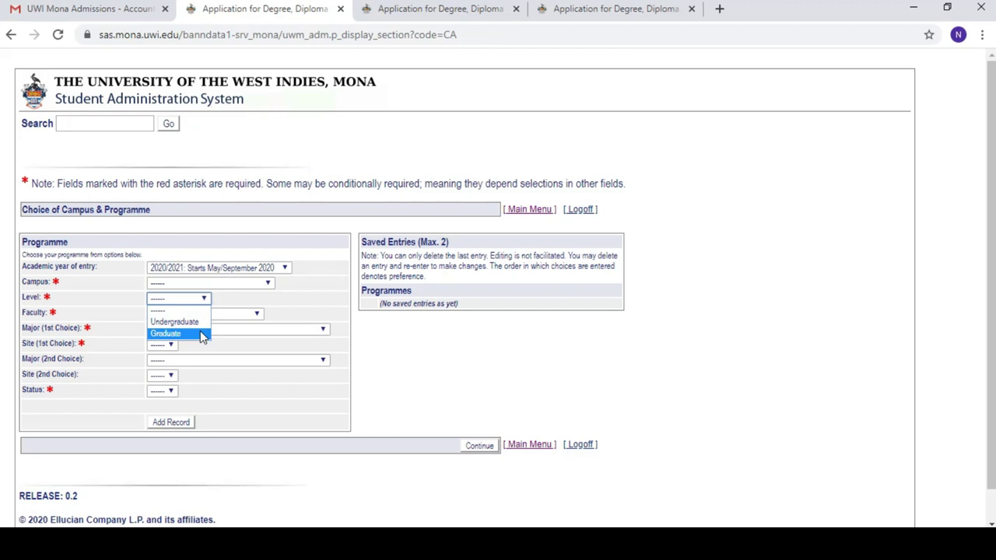
click(263, 343)
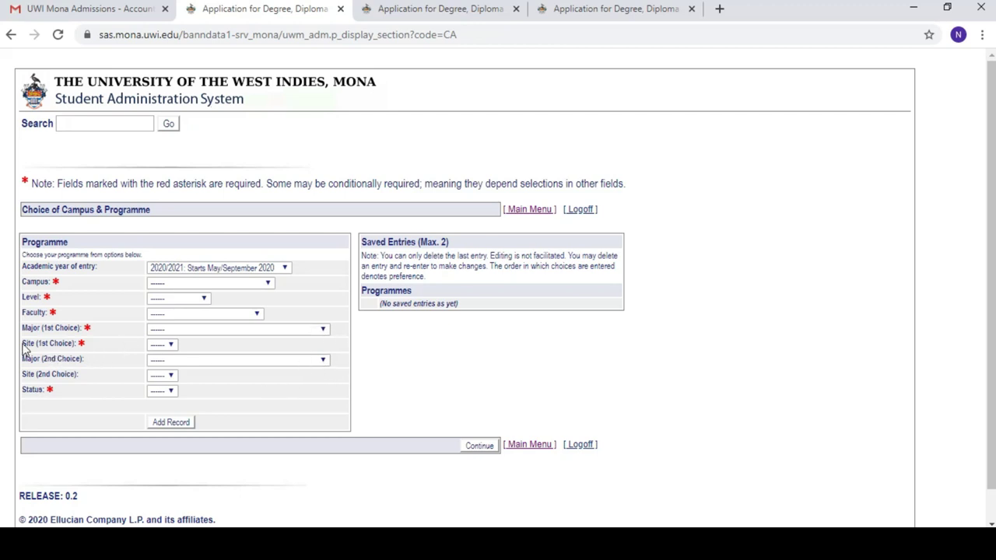
- Leave the unsaved form for the checklist and open High Schools Attended
mouse_move(80, 347)
click(532, 211)
click(556, 132)
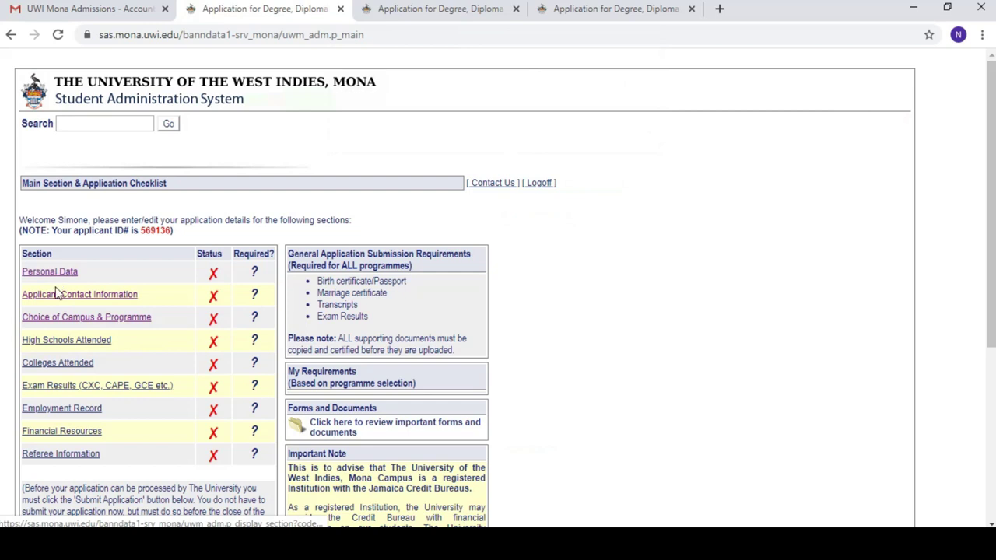
click(87, 347)
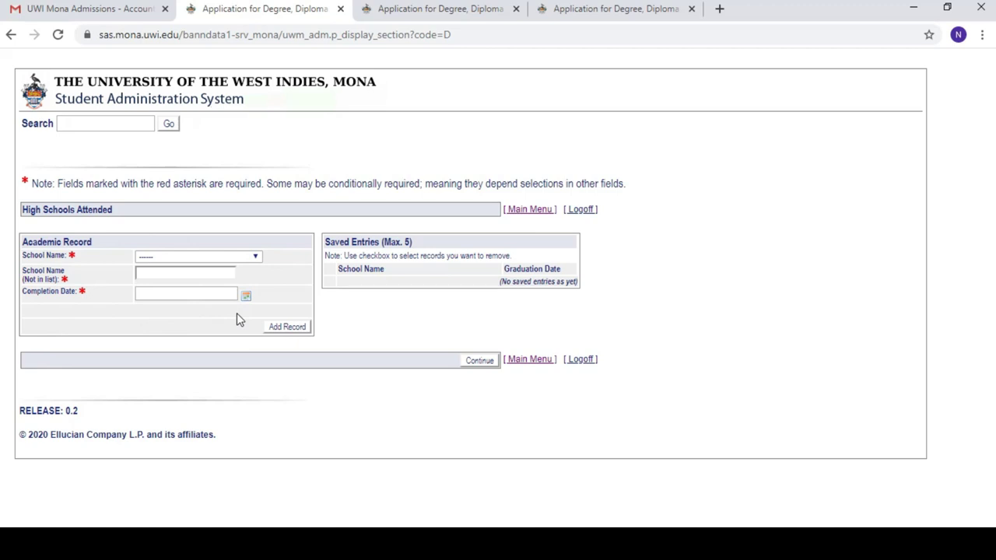
- Select Denbigh High School from the list of high schools
click(233, 256)
scroll(238, 296, down, 10)
scroll(238, 296, up, 6)
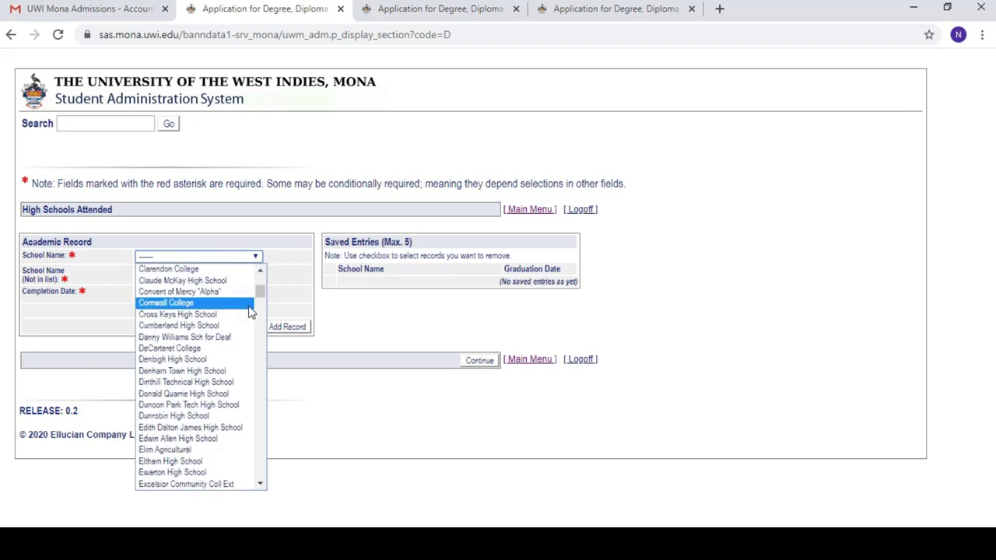
click(238, 363)
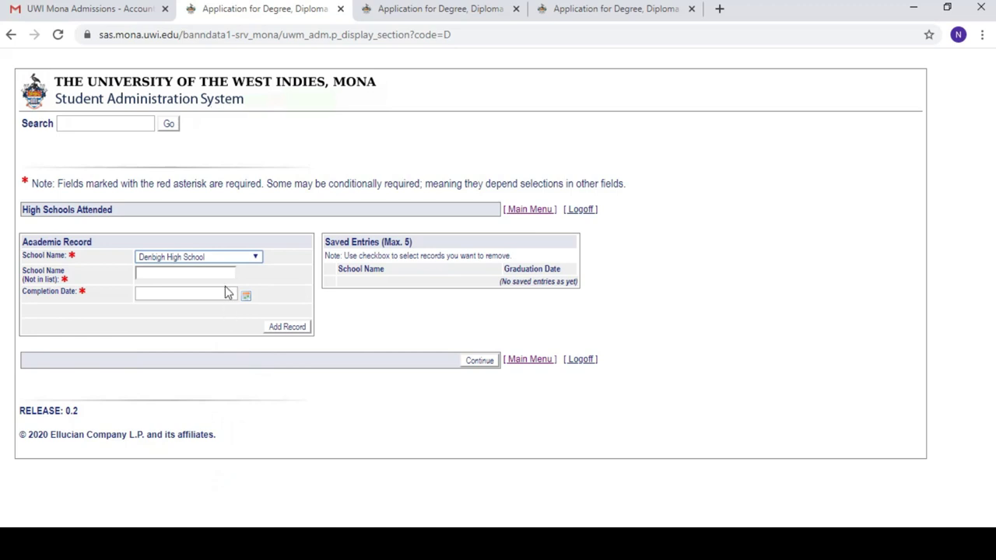
- Check the completion date calendar, close it, and return to the main checklist
click(176, 278)
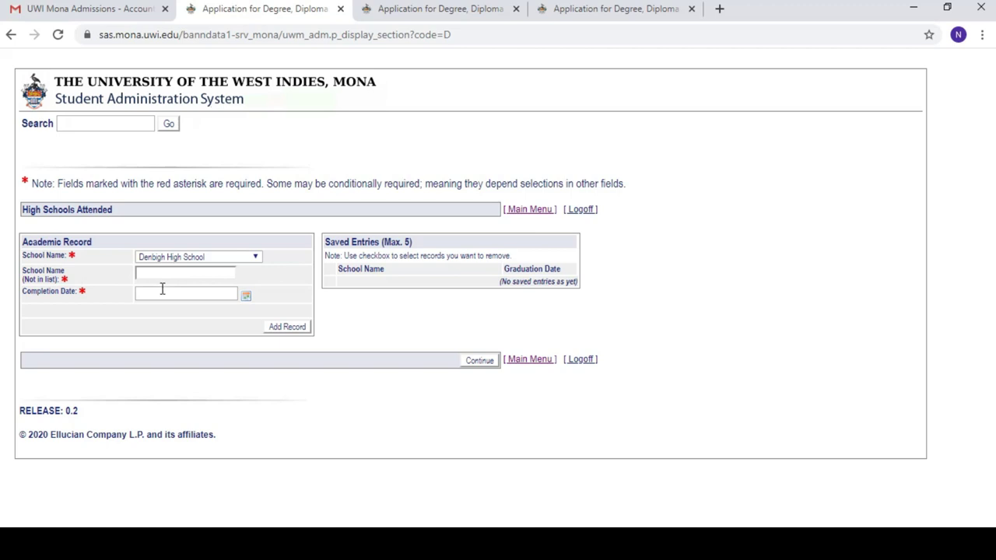
click(246, 296)
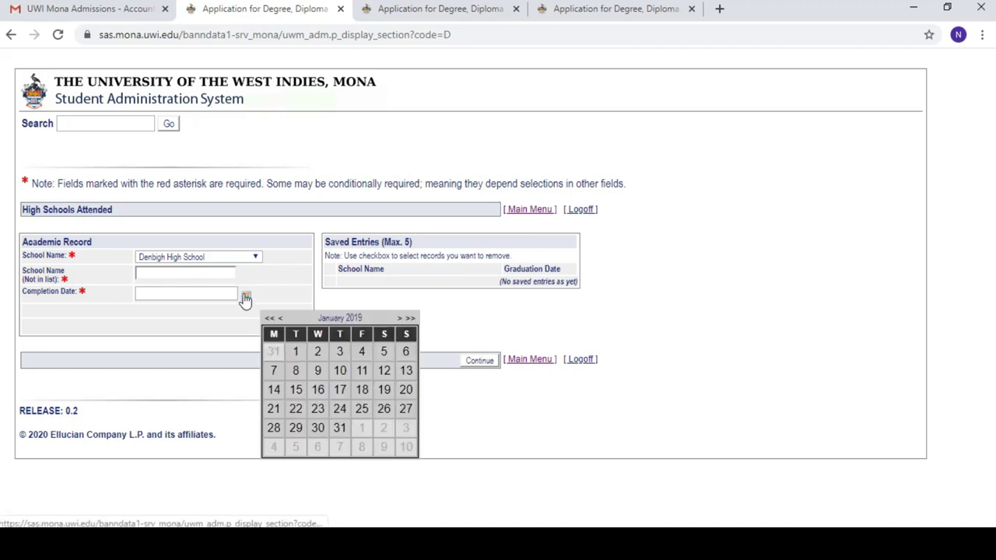
click(303, 268)
click(531, 210)
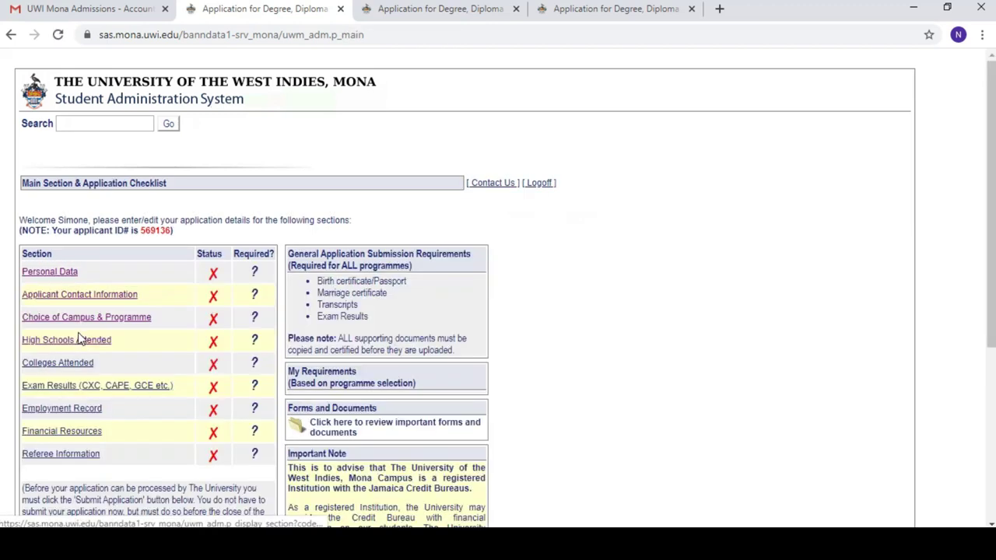
click(84, 358)
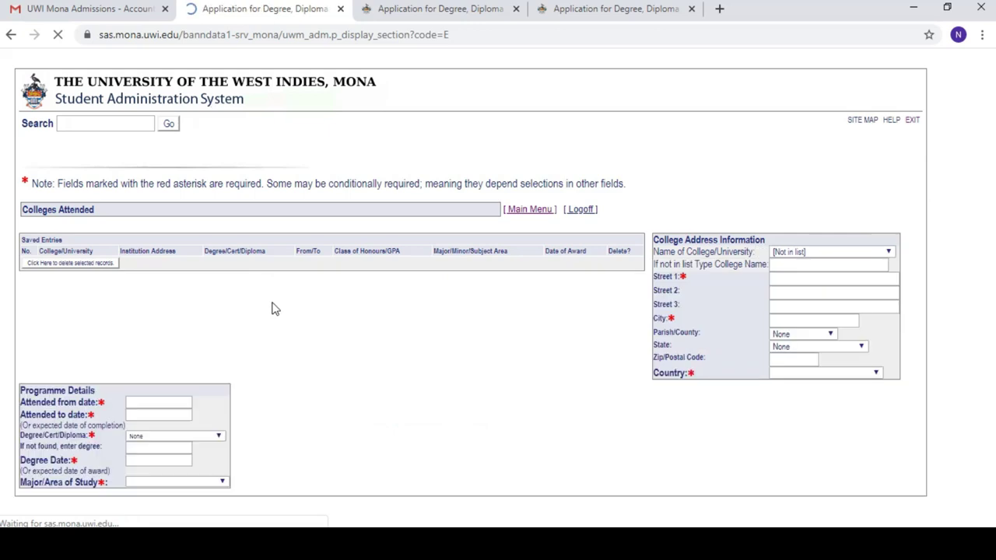
scroll(275, 305, down, 1)
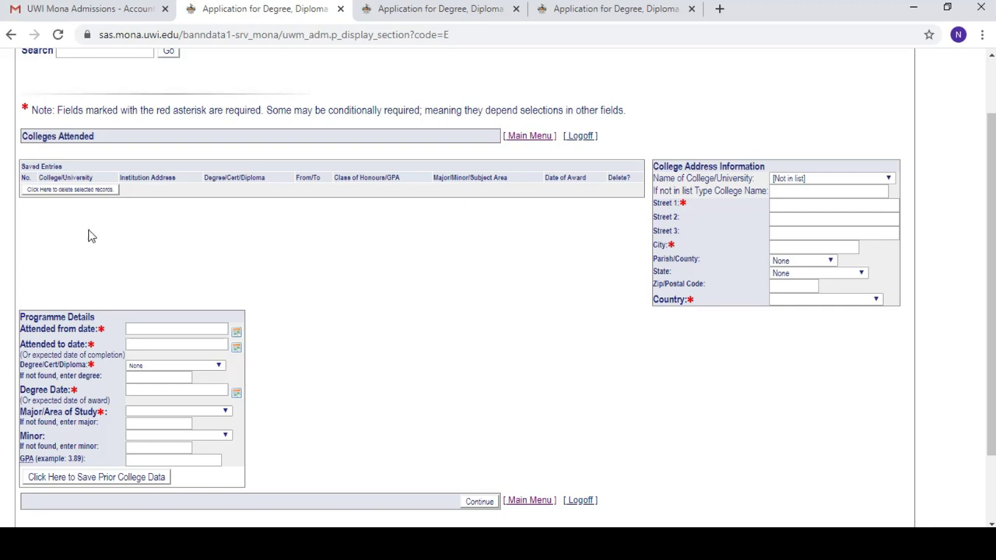
click(151, 328)
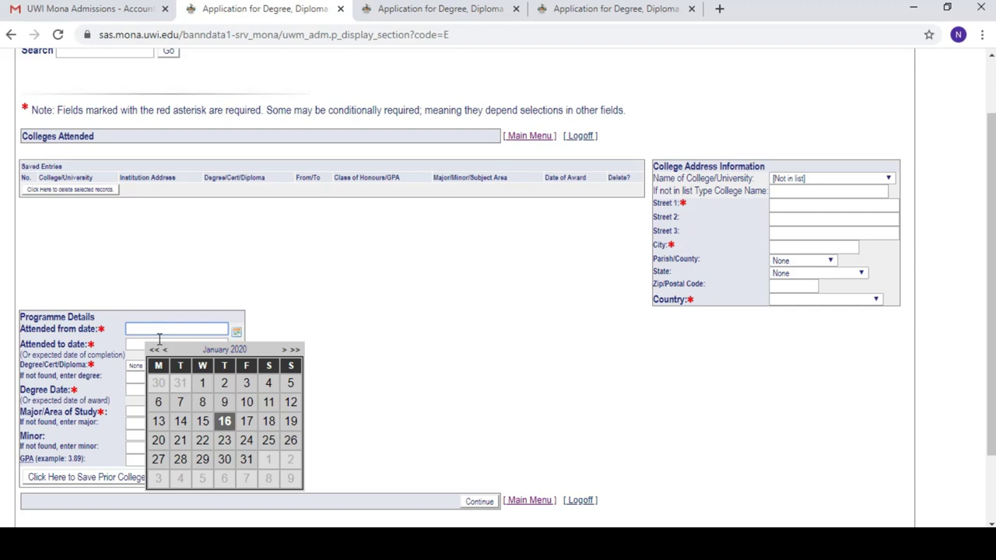
click(447, 344)
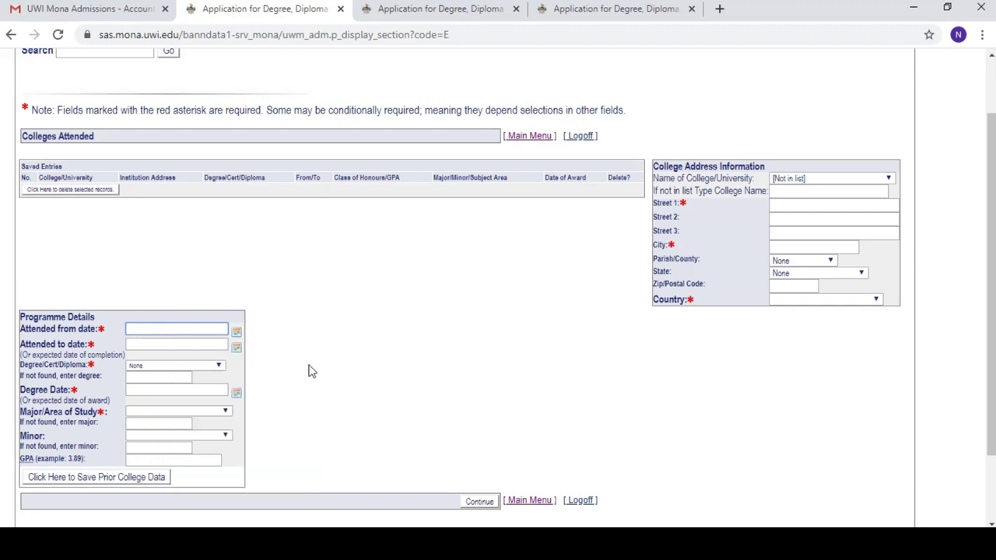
click(167, 389)
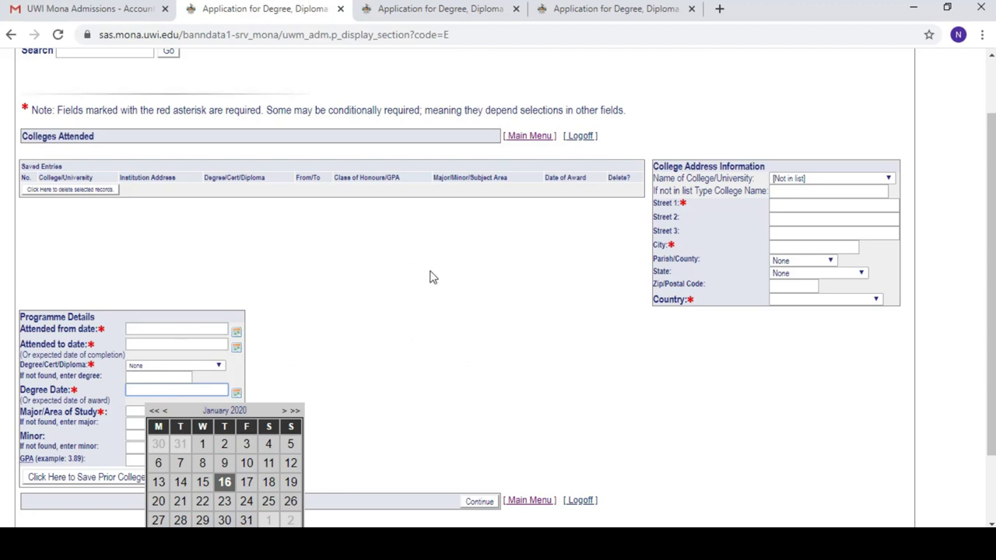
click(492, 308)
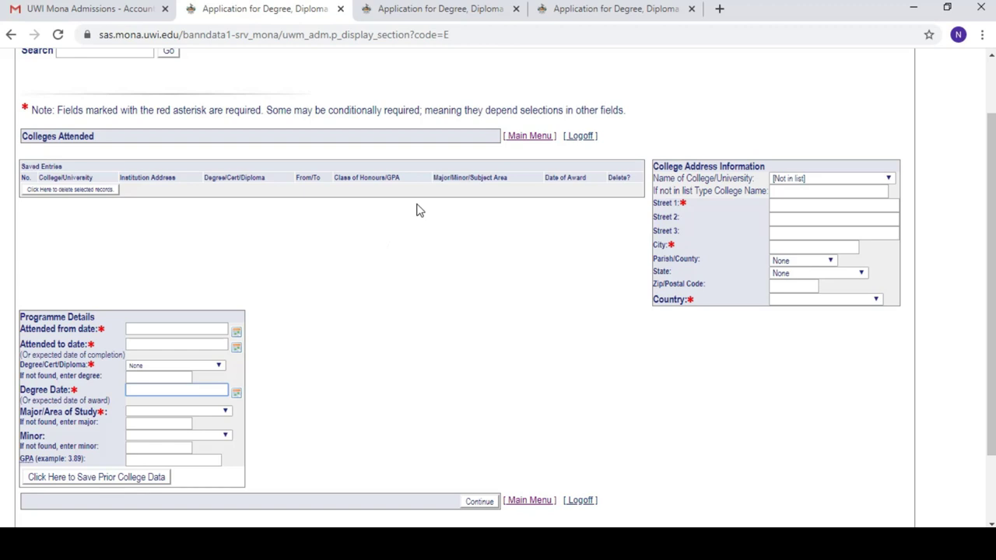
click(541, 140)
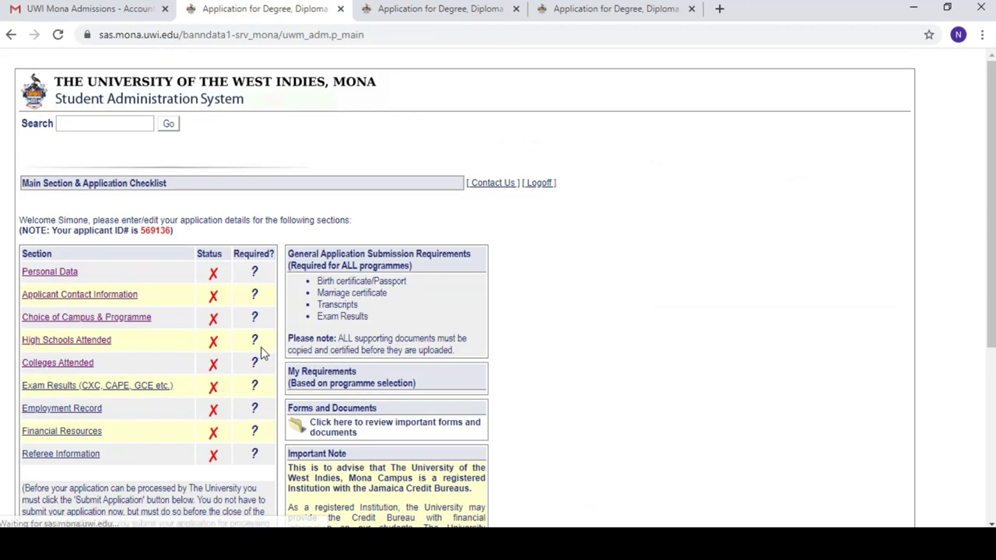
- Open Exam Results (CXC, CAPE, GCE etc.), dismiss the list-all-subjects notice, and view the examinations
click(83, 387)
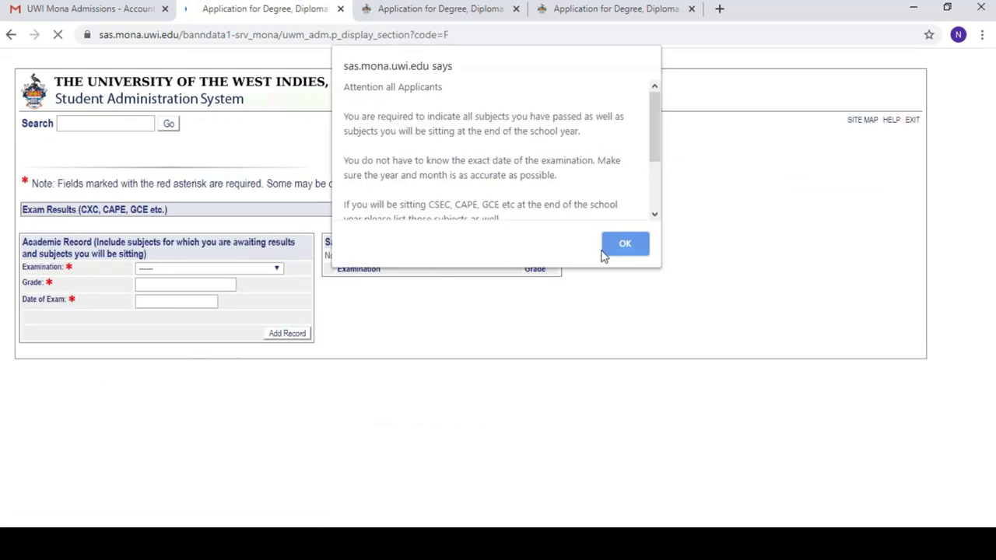
scroll(509, 144, down, 3)
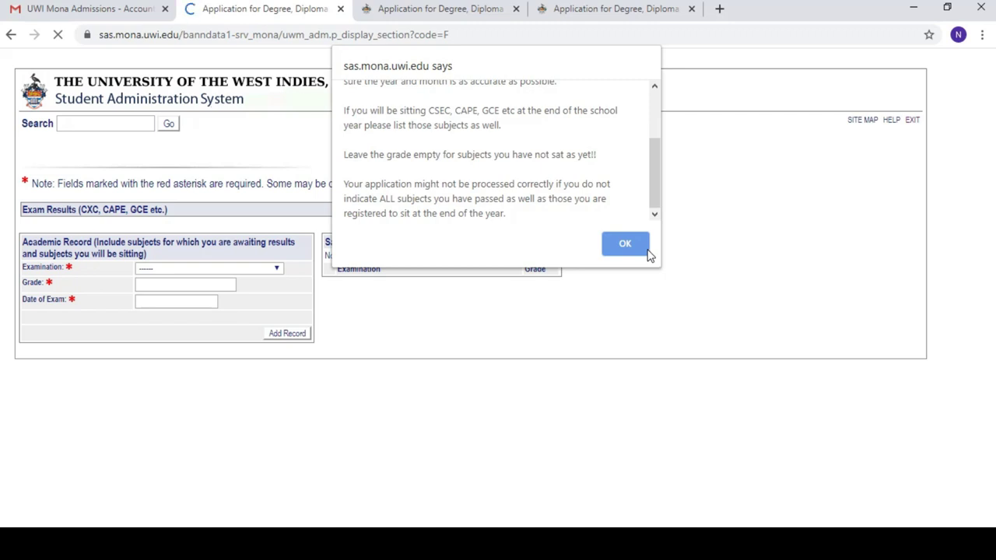
click(637, 247)
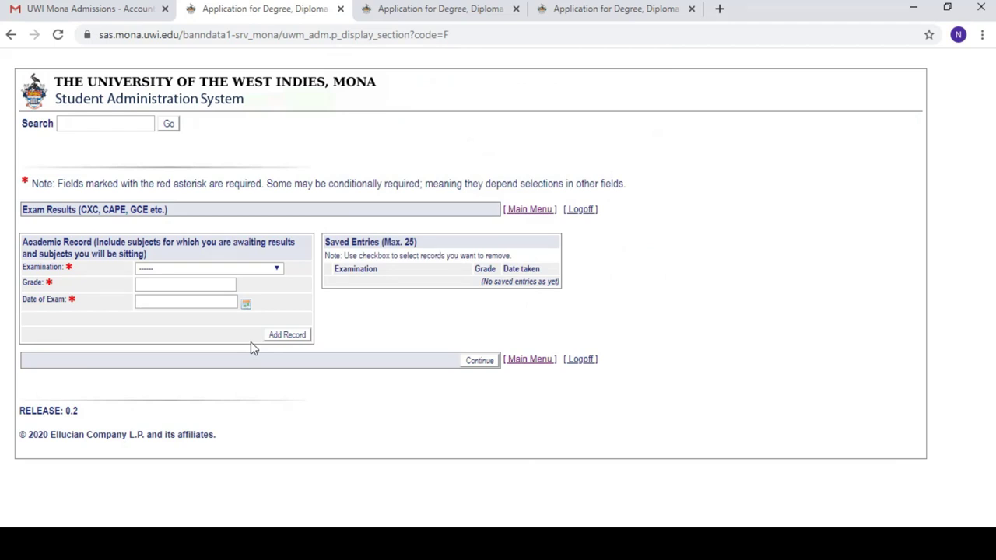
click(272, 271)
- Choose CSEC Additional Mathematics with grade 1 and attempt to save the record
click(272, 269)
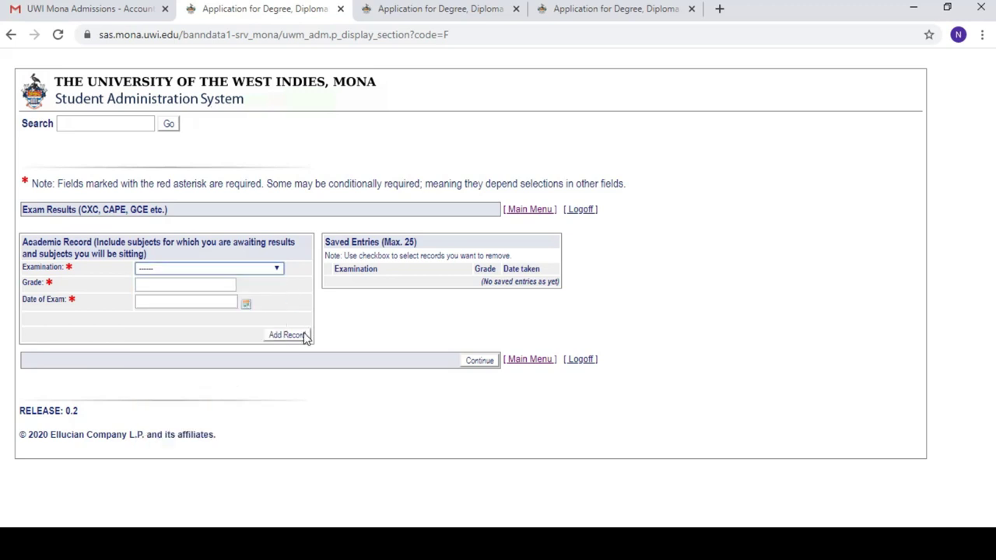
click(248, 272)
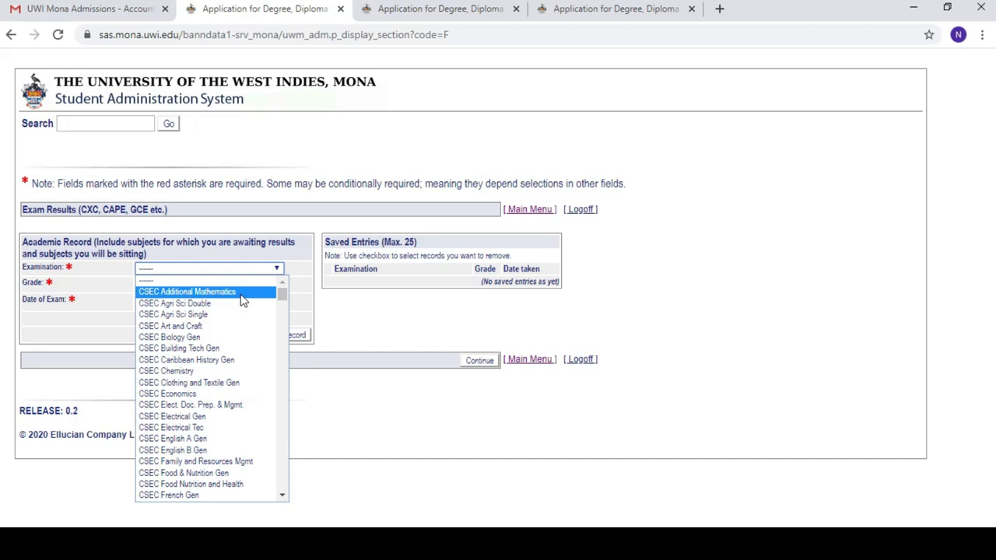
click(241, 297)
click(205, 285)
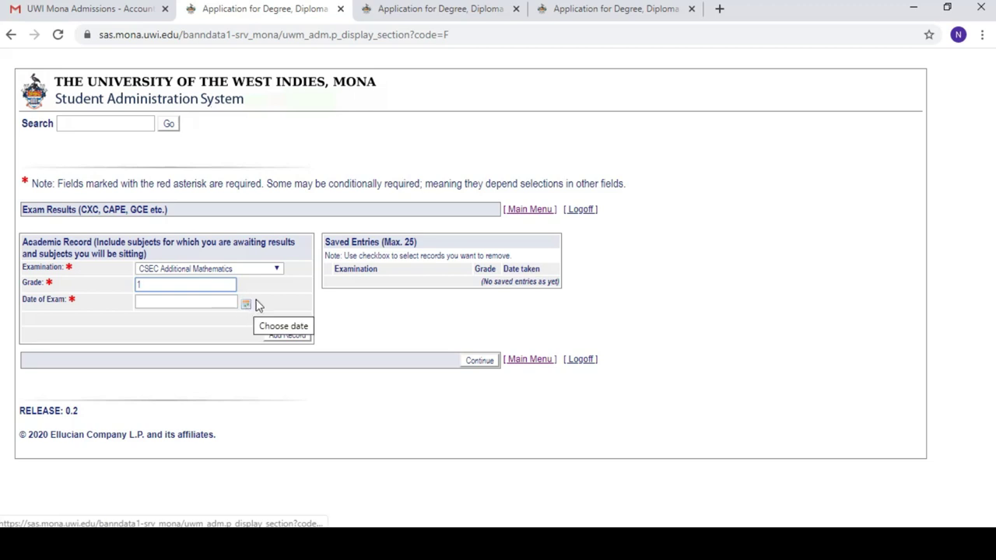
click(294, 337)
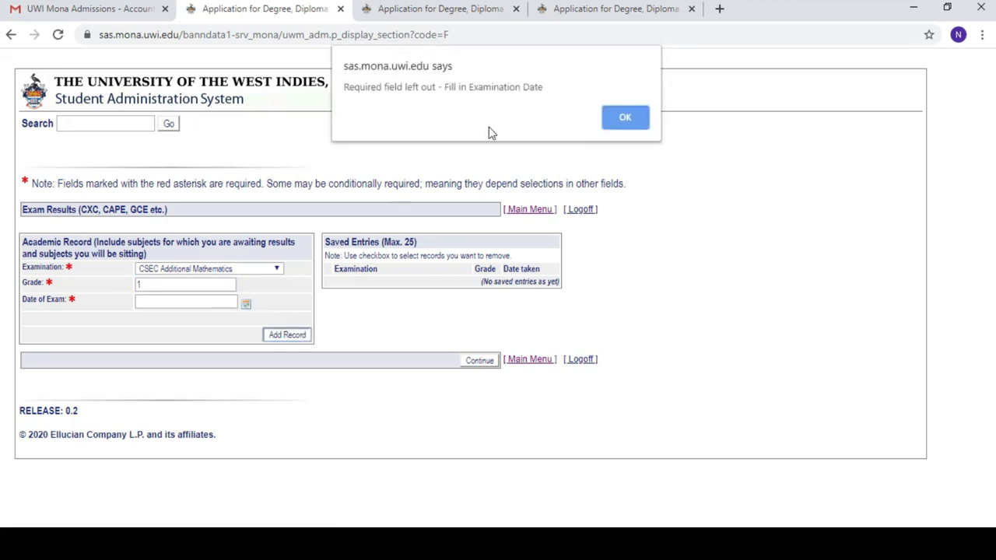
- Clear the missing-date warning, set the exam date to 24 May 2019, and add the record
click(629, 121)
click(172, 300)
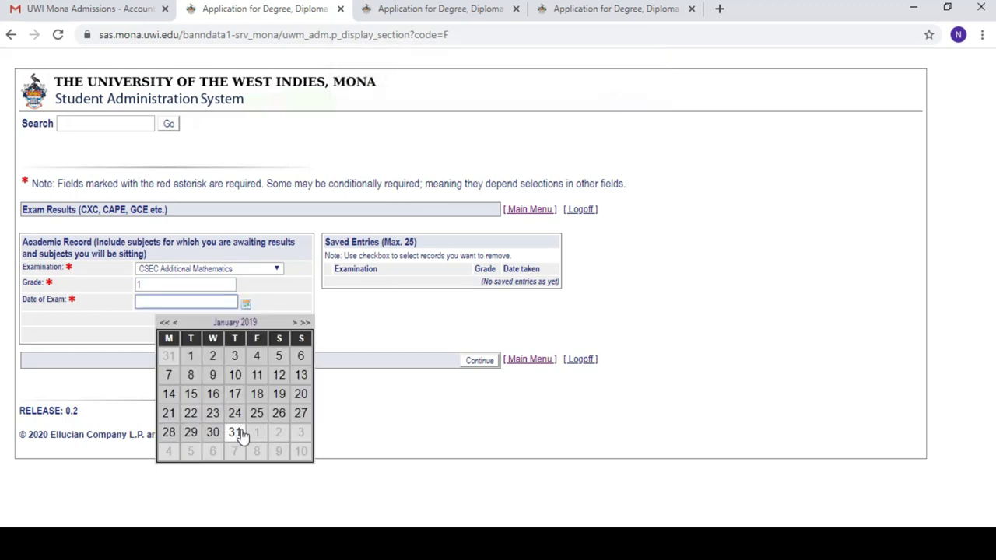
click(295, 323)
click(296, 323)
click(296, 323)
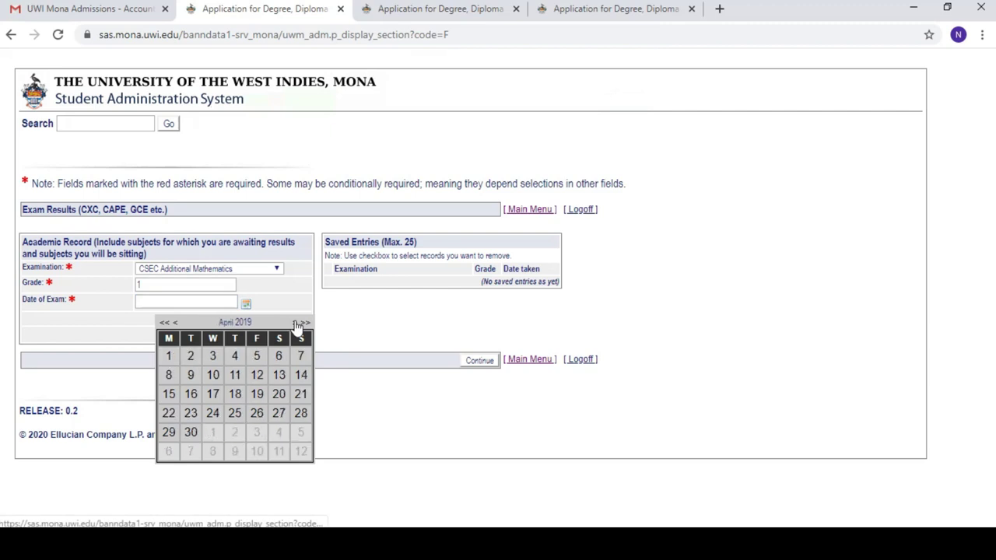
click(296, 323)
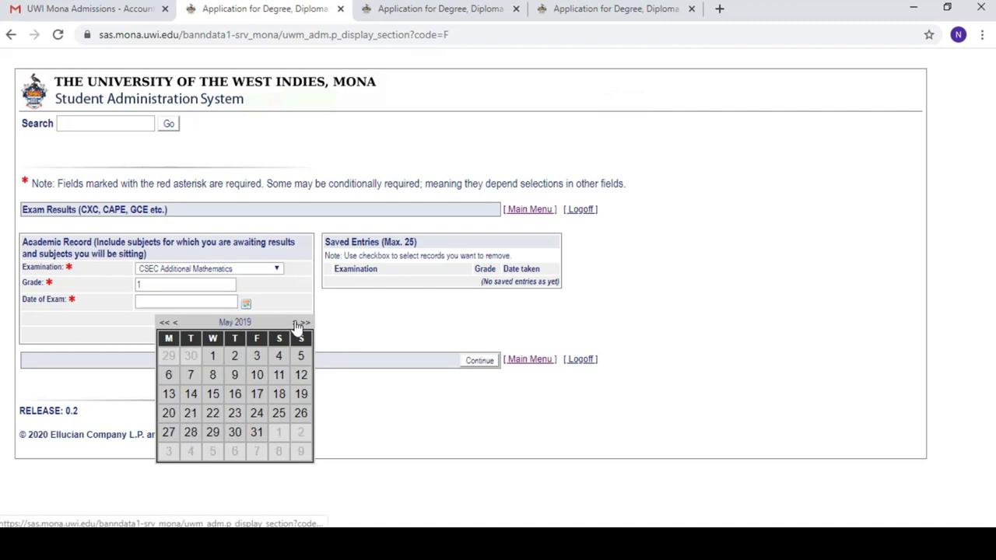
click(257, 414)
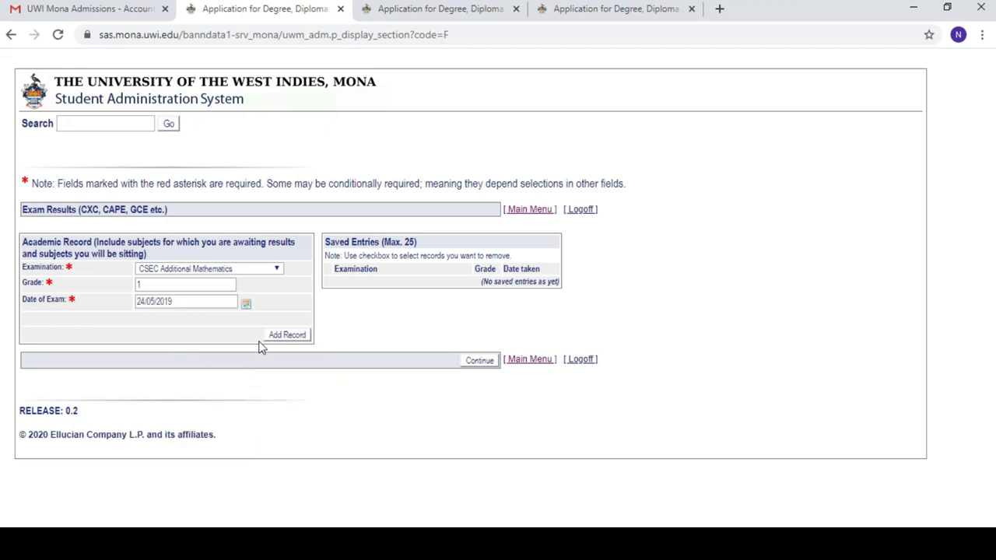
click(287, 335)
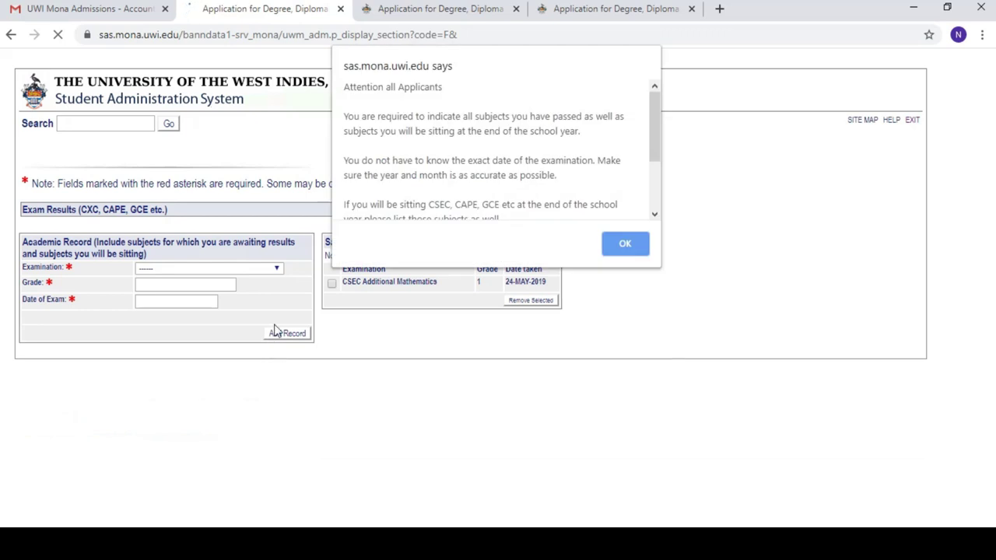
- Dismiss the applicant notice, pick CSEC Biology Gen as examination, and go back to the checklist
click(628, 243)
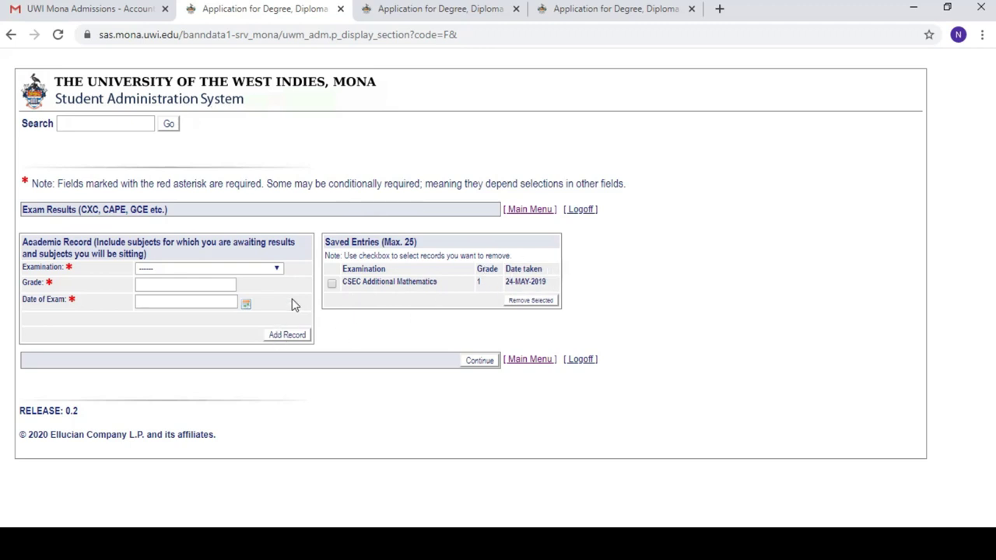
click(275, 269)
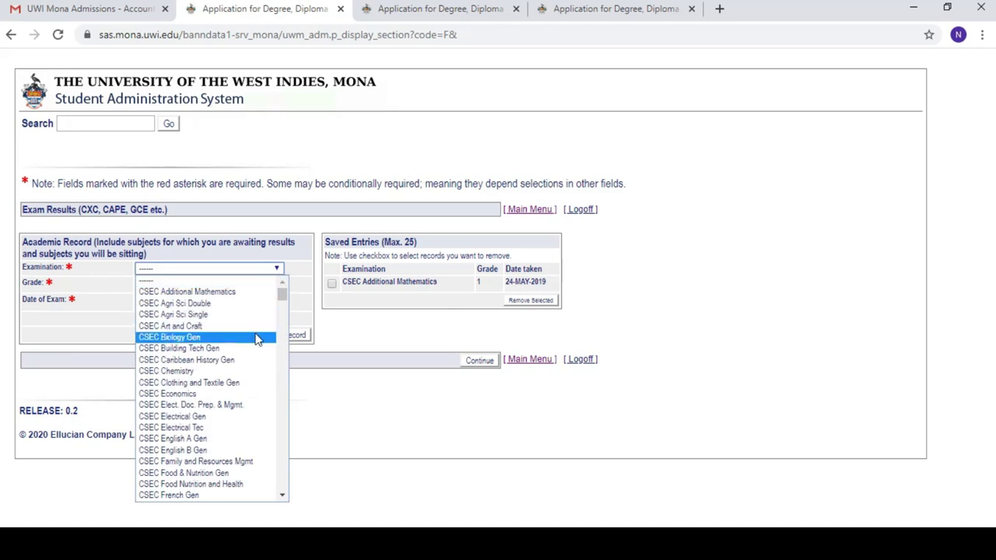
click(257, 338)
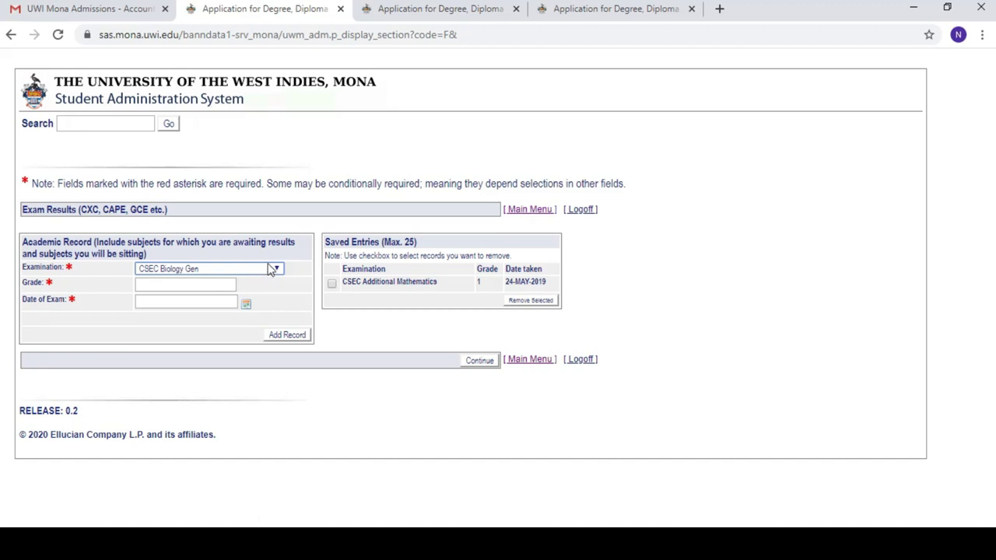
click(528, 210)
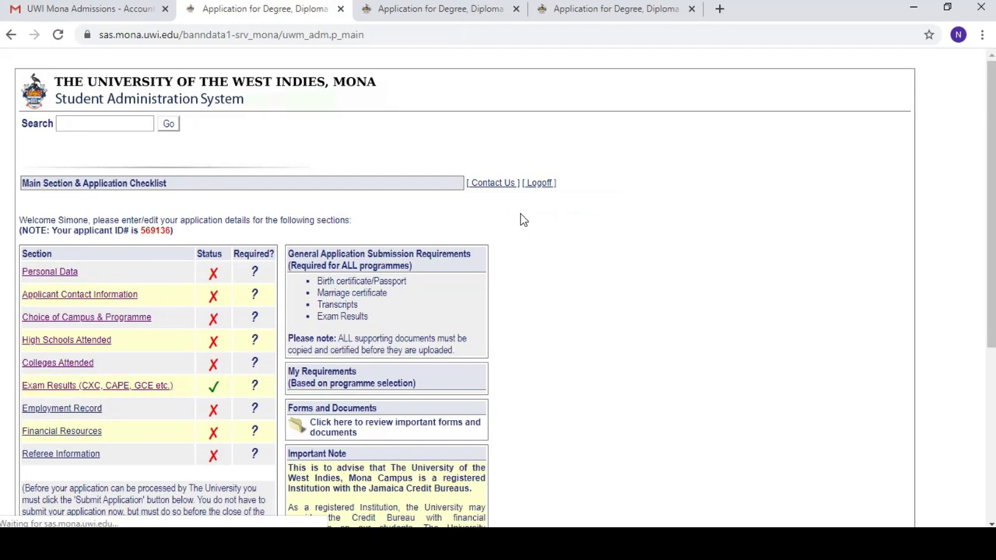
scroll(144, 384, down, 1)
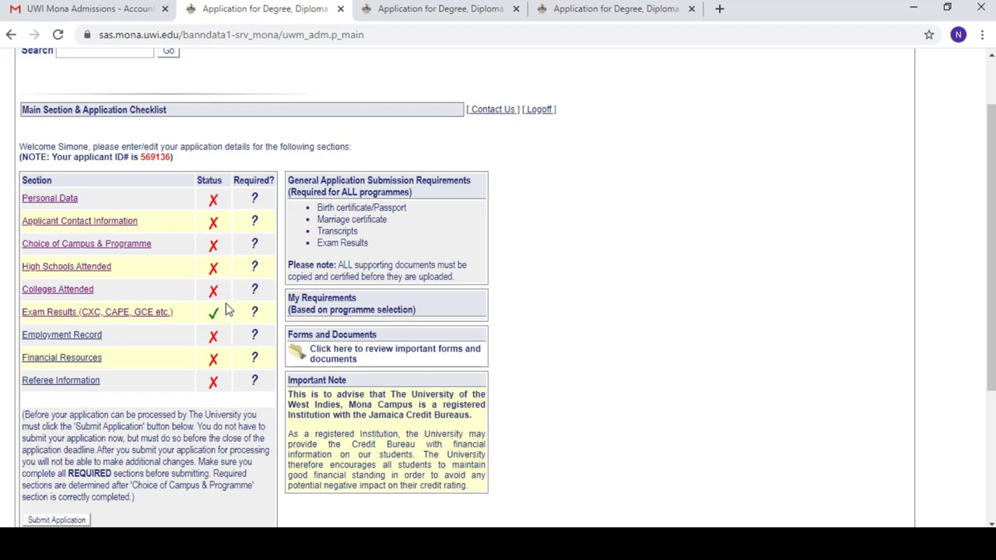
- Scroll through the Employment Record form, return to the checklist, and try Financial Resources
click(95, 338)
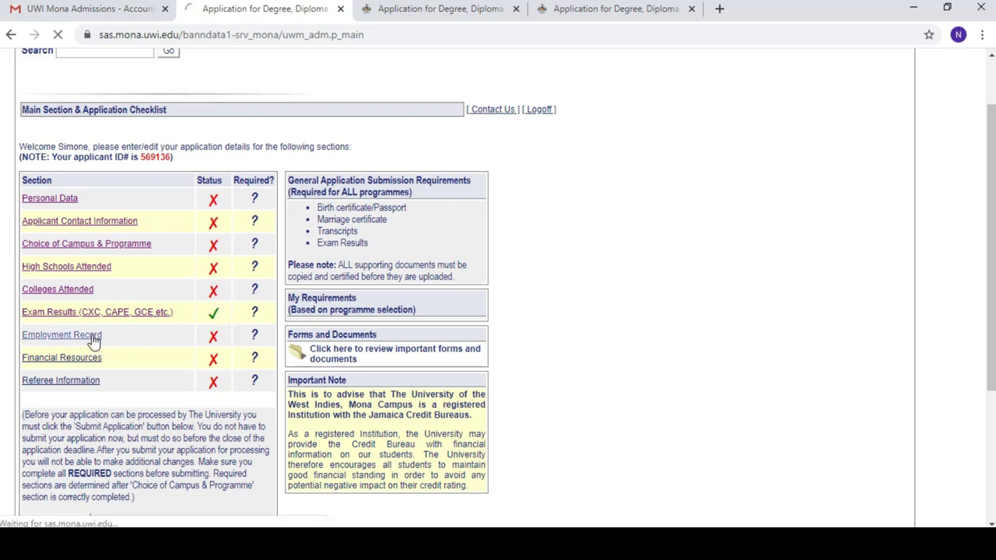
scroll(296, 350, down, 3)
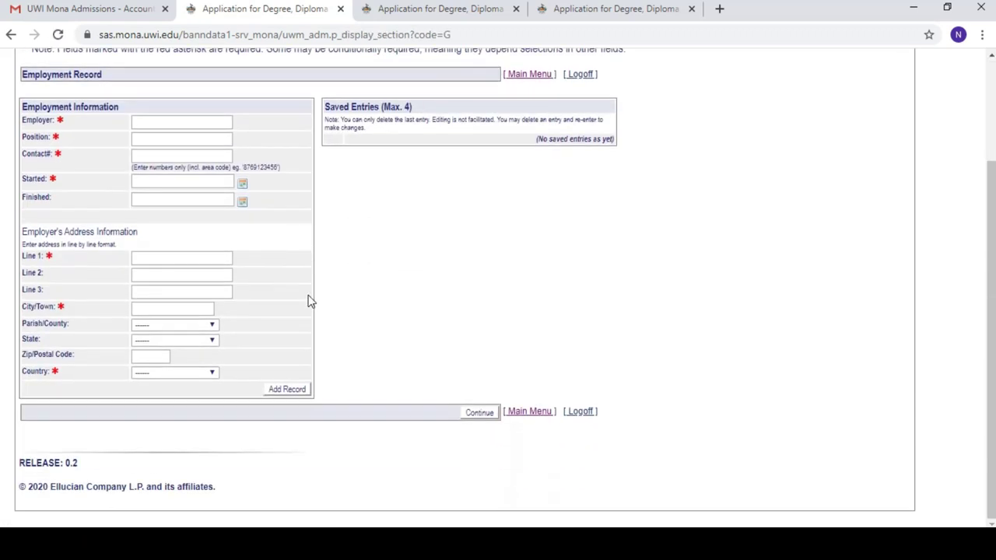
scroll(309, 301, up, 3)
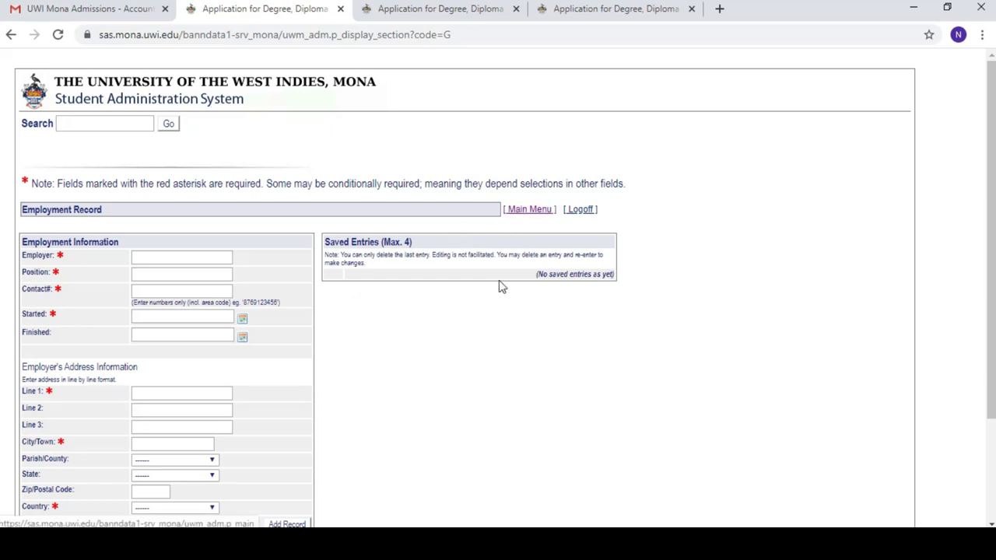
click(528, 210)
click(78, 438)
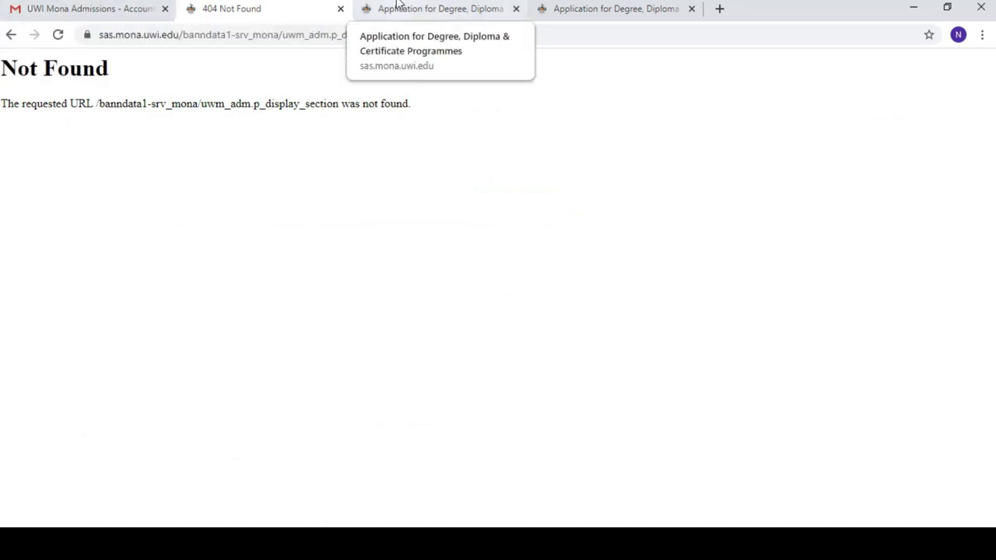
- Go back from the 404 page, retry Financial Resources, then go back to the checklist
click(10, 35)
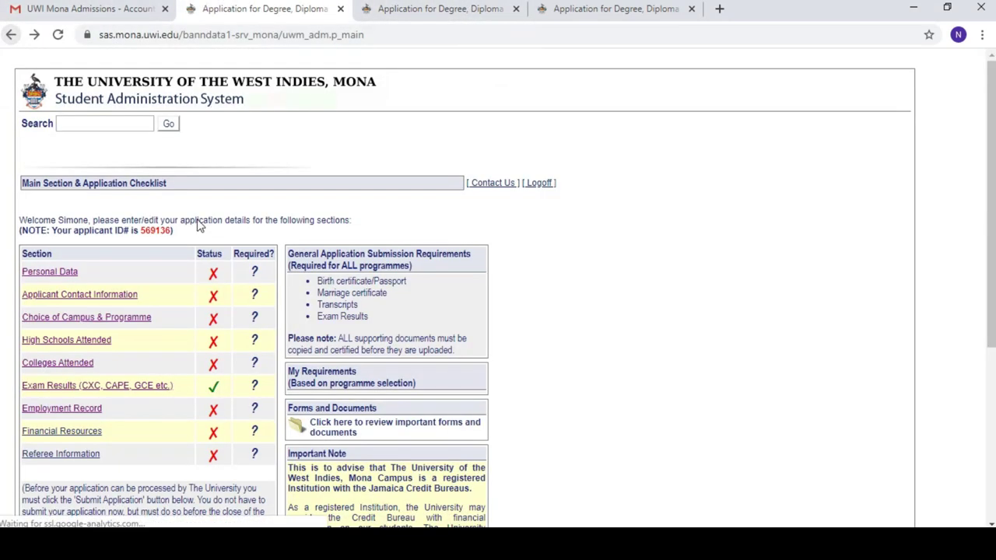
click(80, 432)
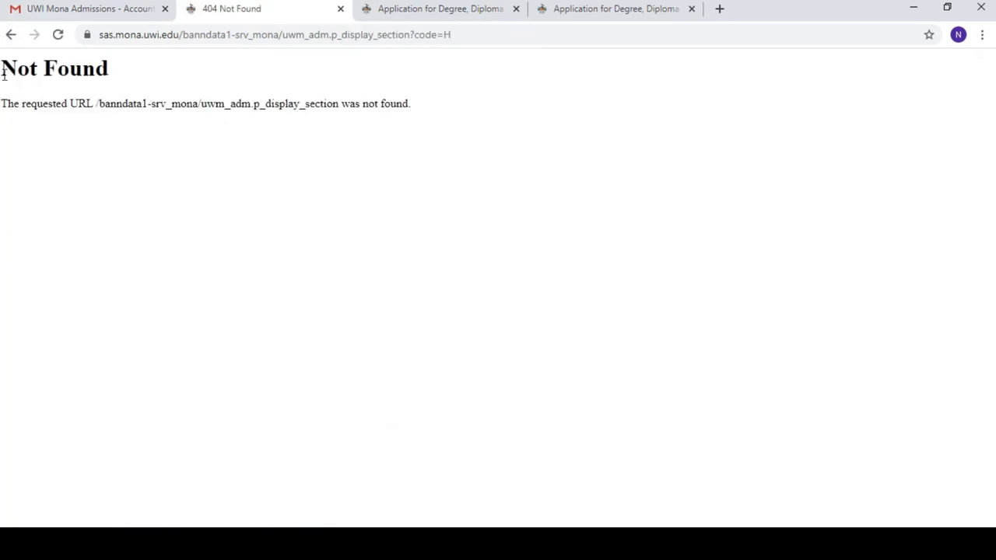
click(11, 35)
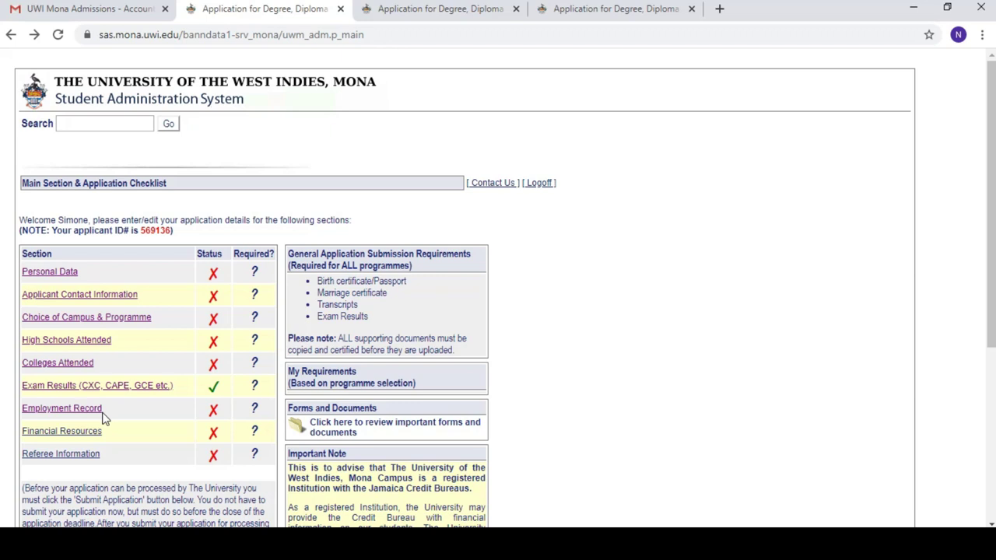
- Open Referee Information and scroll through its two-referee and address fields
click(82, 455)
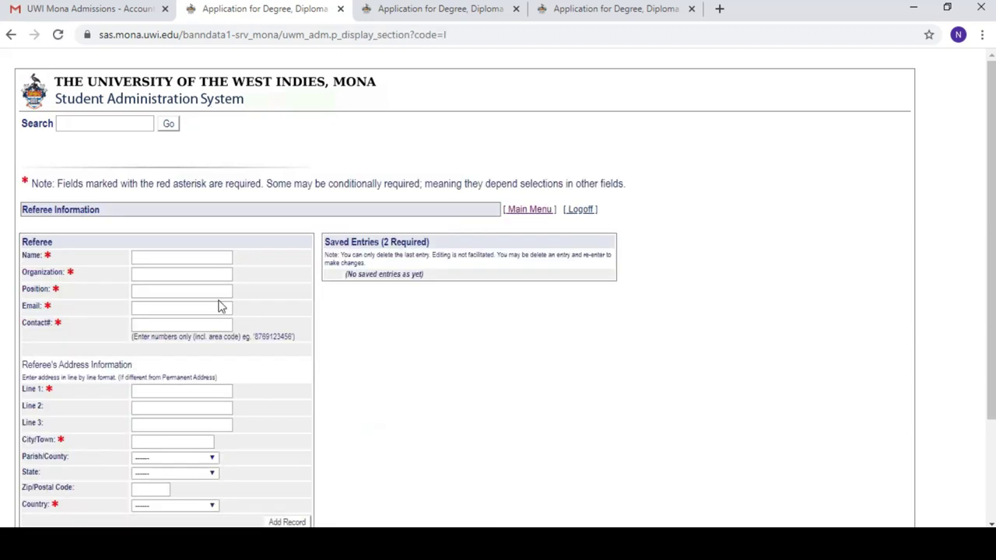
scroll(220, 307, down, 3)
scroll(222, 307, up, 3)
click(526, 213)
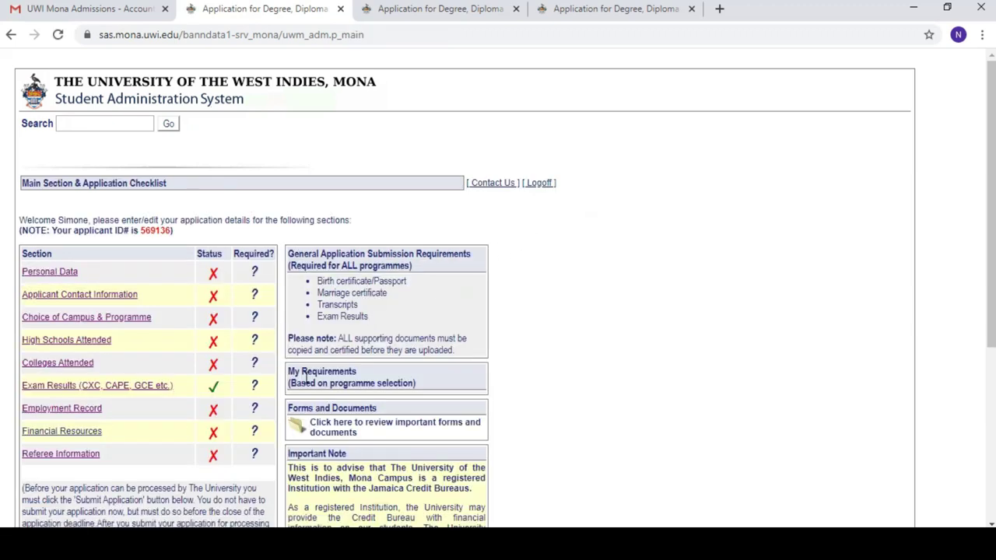
scroll(512, 339, down, 2)
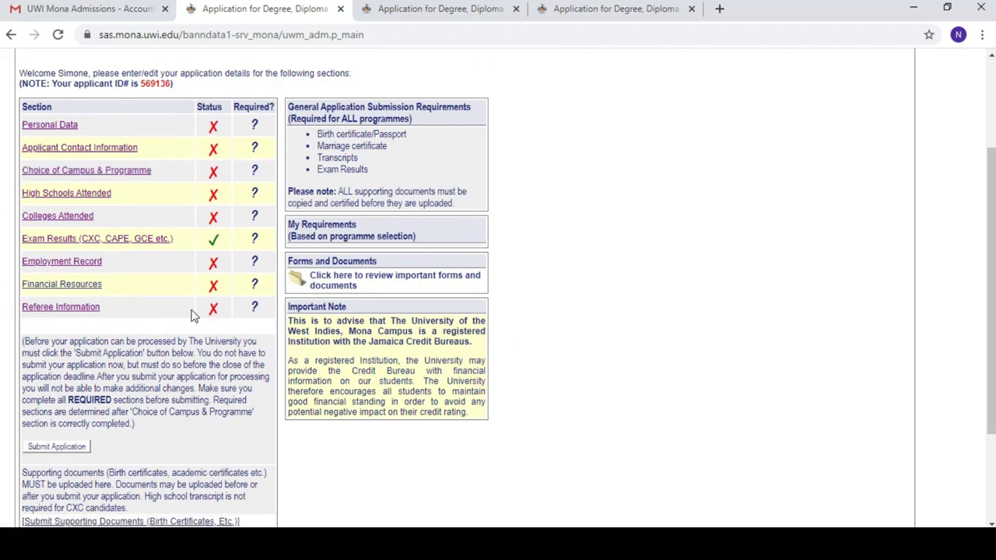
scroll(196, 312, up, 1)
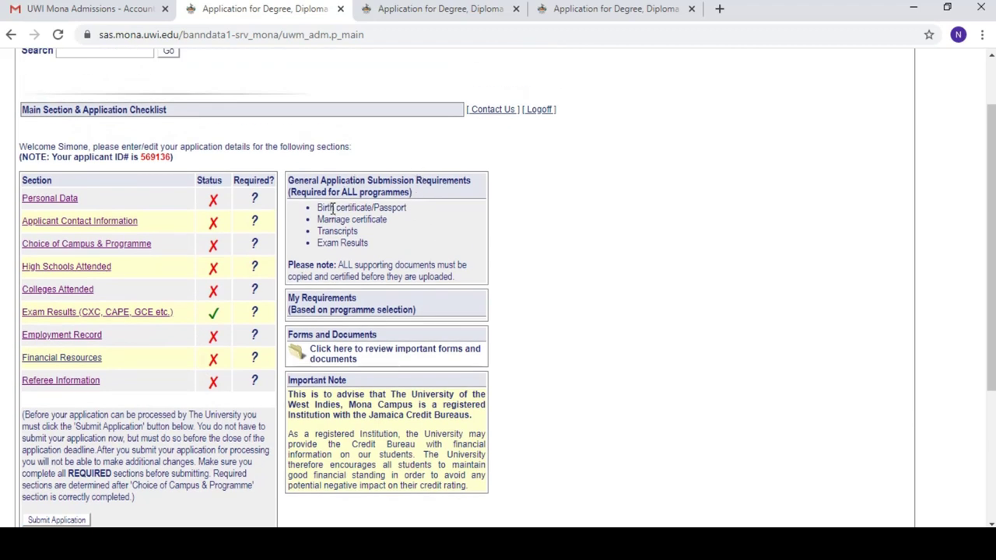
drag(316, 210, 414, 212)
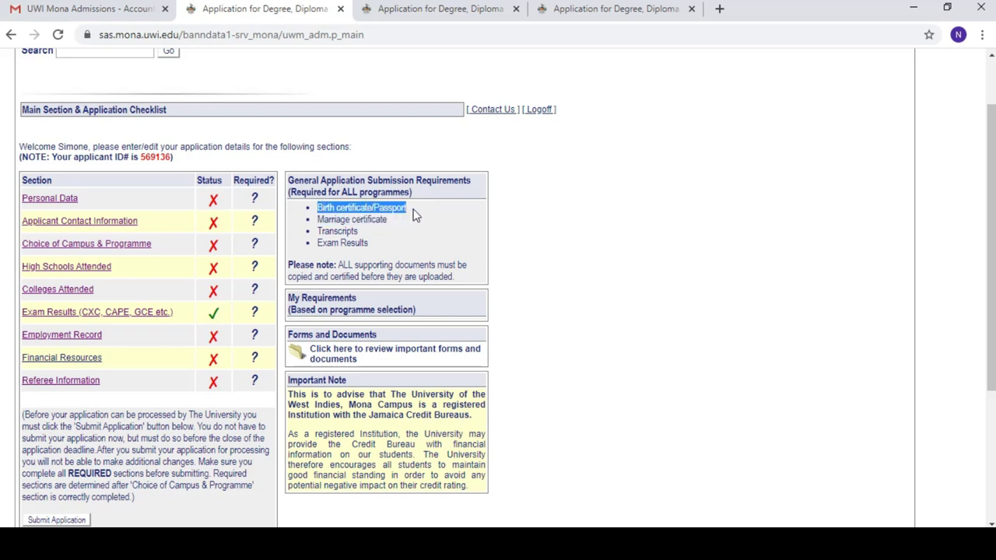
drag(319, 220, 384, 222)
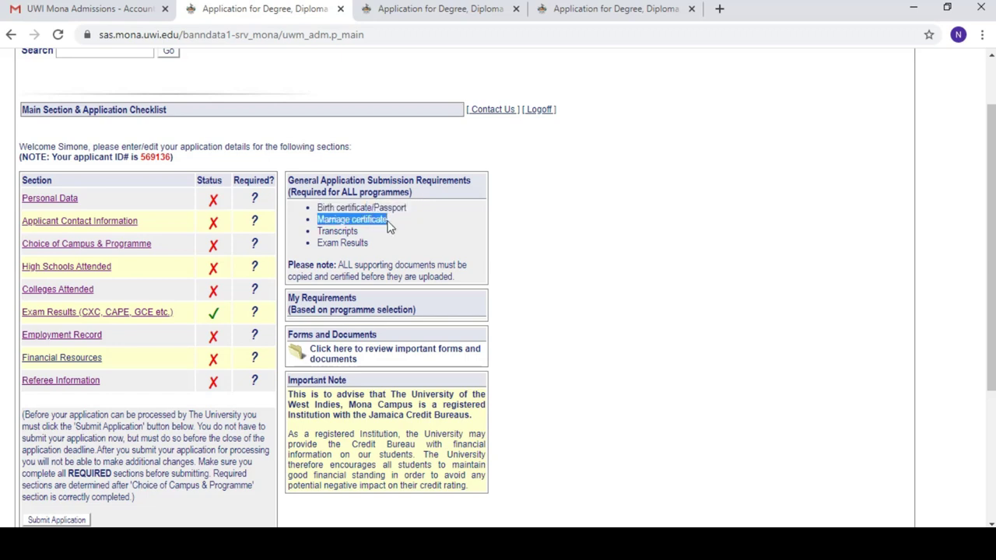
drag(316, 231, 370, 247)
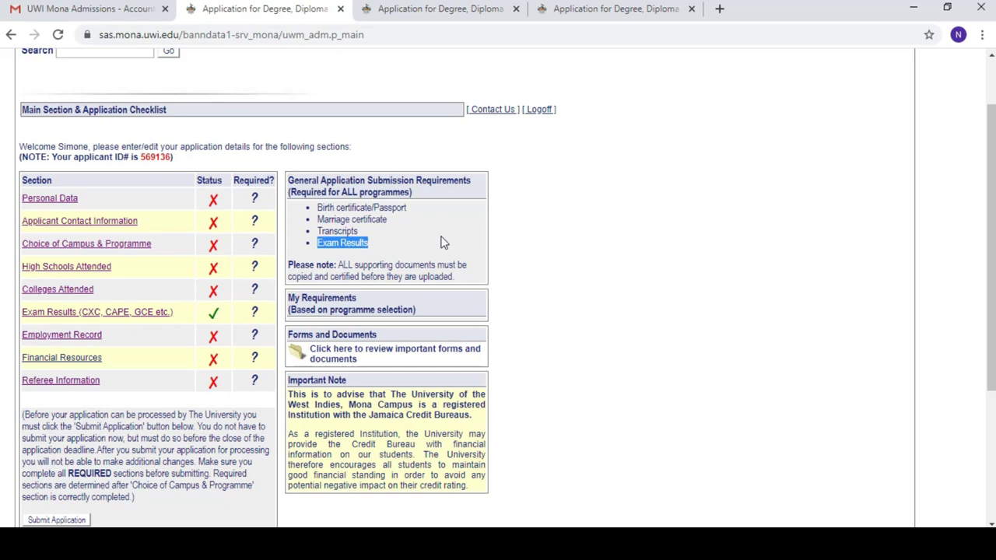
scroll(441, 243, down, 1)
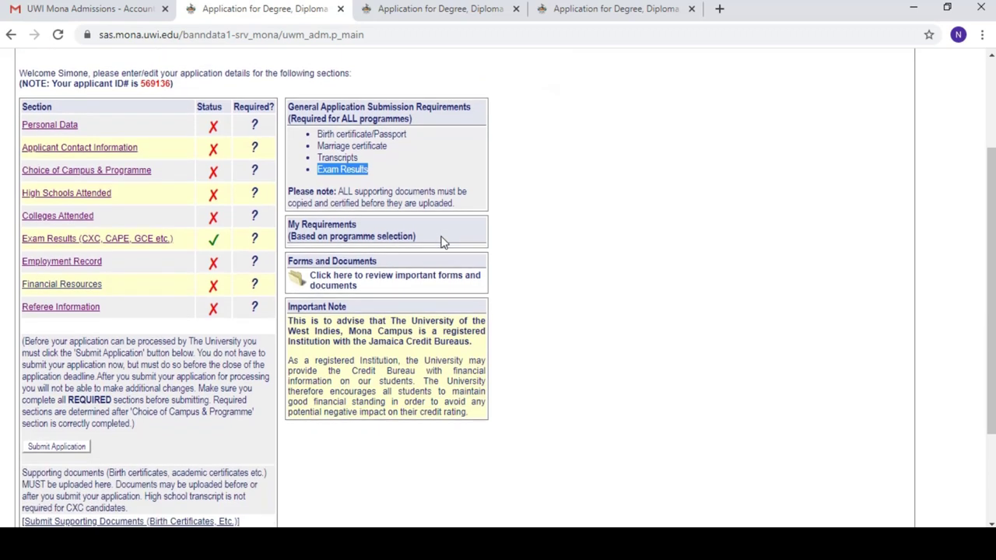
scroll(440, 243, down, 1)
scroll(441, 240, up, 1)
drag(338, 191, 451, 202)
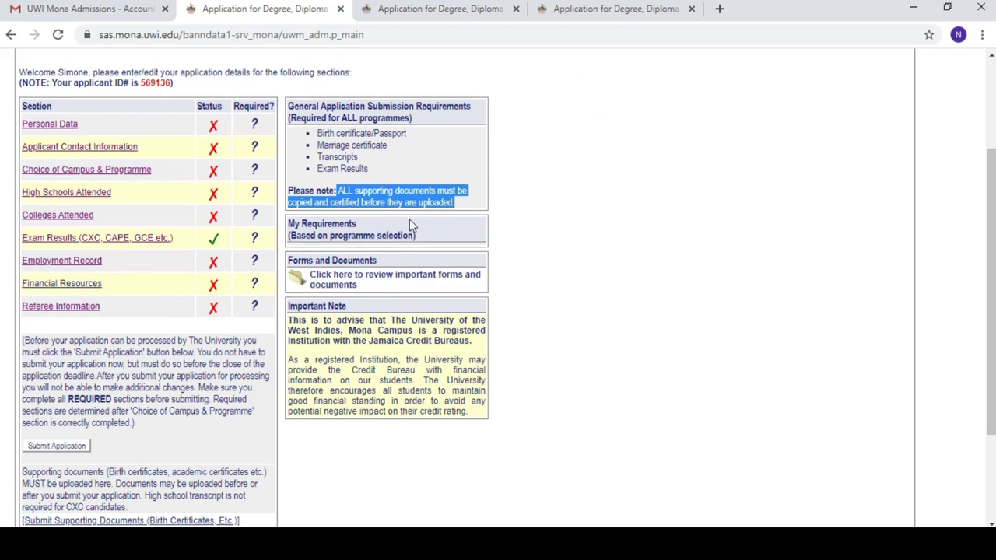
scroll(409, 218, down, 2)
scroll(415, 318, up, 1)
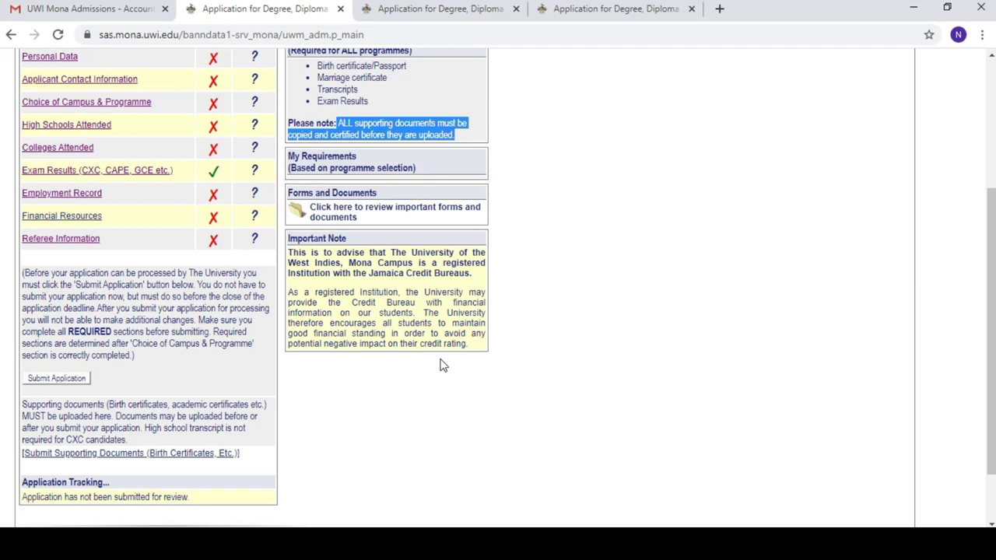
scroll(440, 366, up, 2)
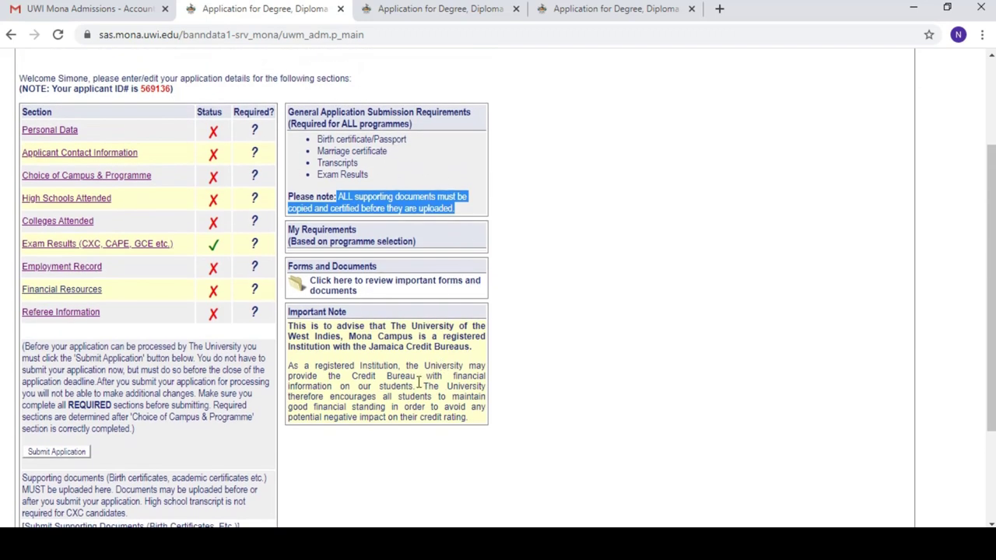
scroll(421, 381, down, 4)
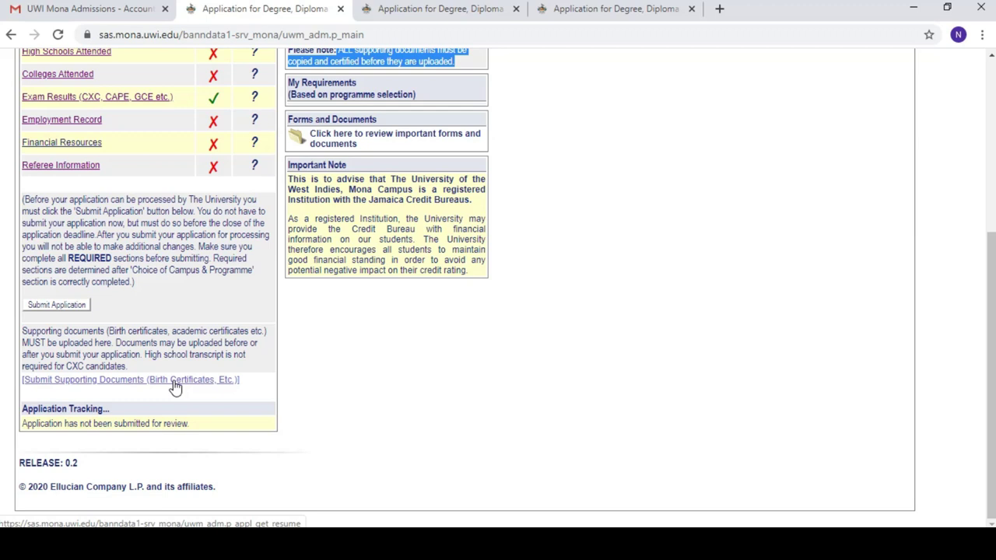
- On the upload page, set document type to Birth Certificate and open the Choose File dialog
click(175, 380)
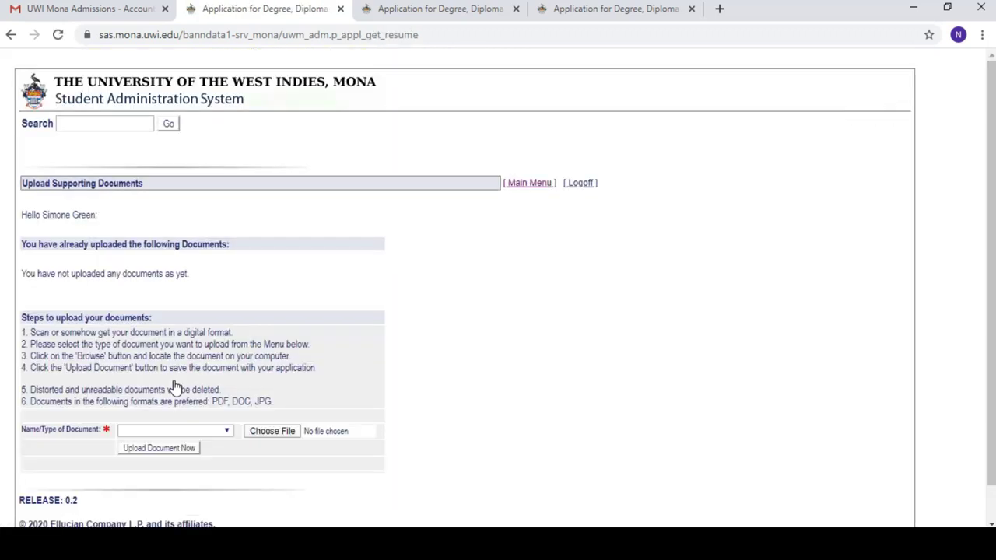
scroll(176, 387, down, 1)
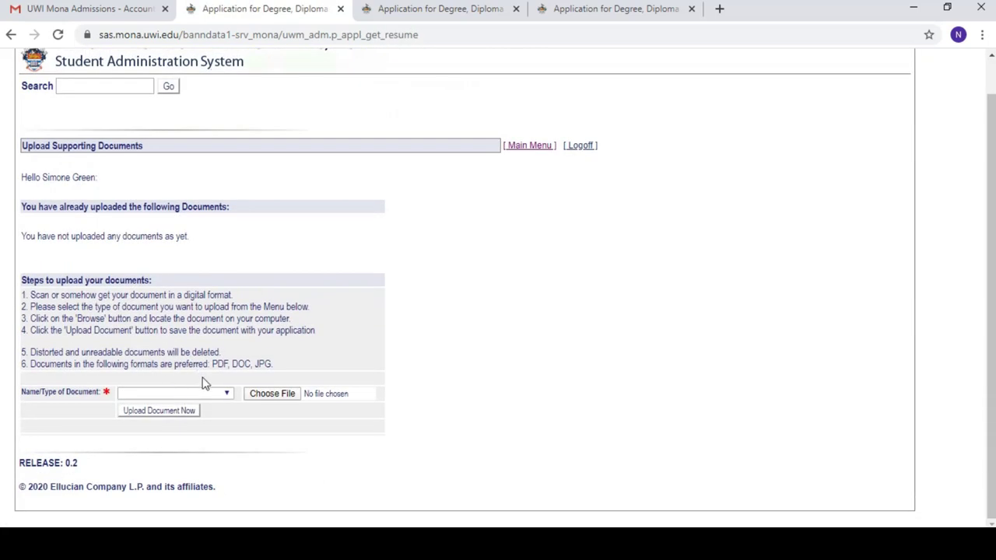
click(218, 395)
scroll(198, 269, down, 1)
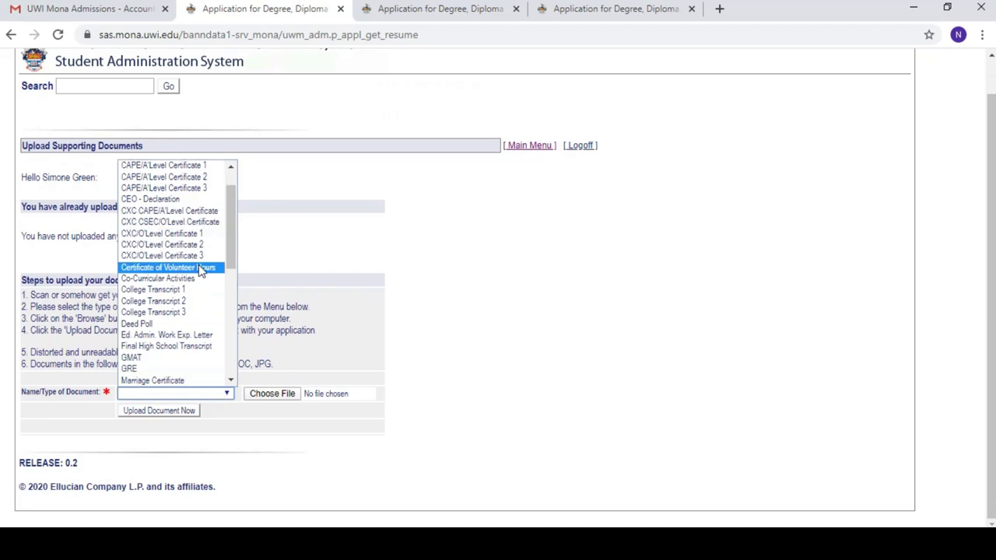
scroll(201, 270, up, 1)
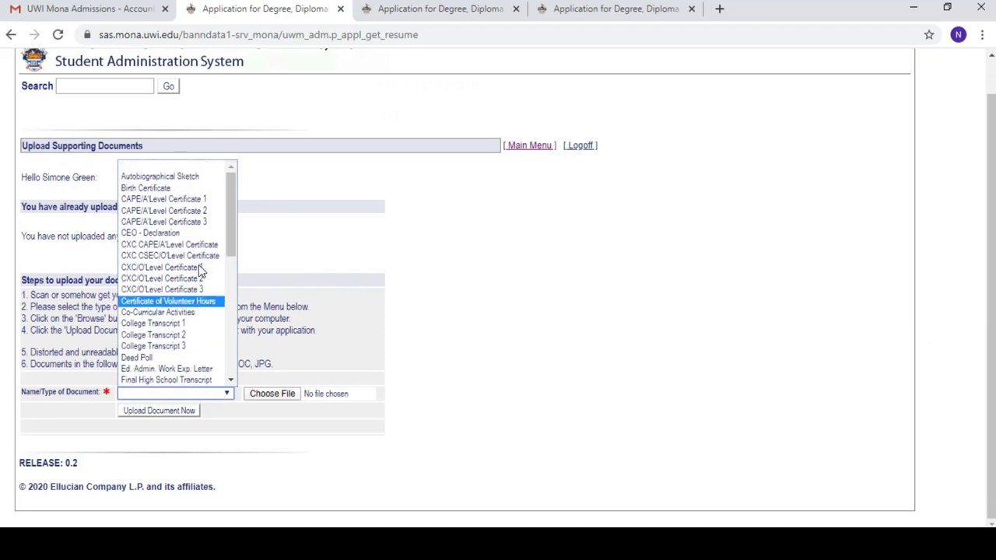
click(187, 190)
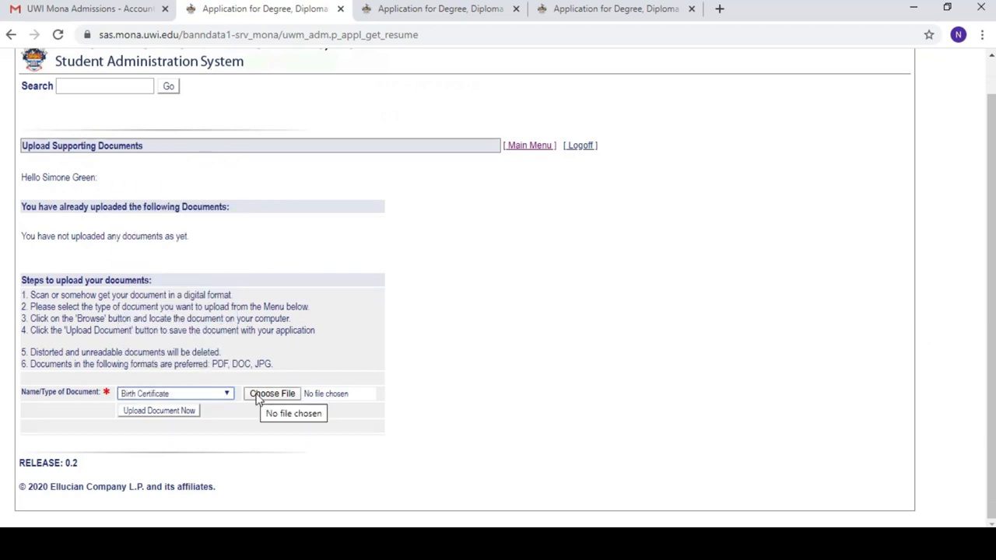
click(260, 395)
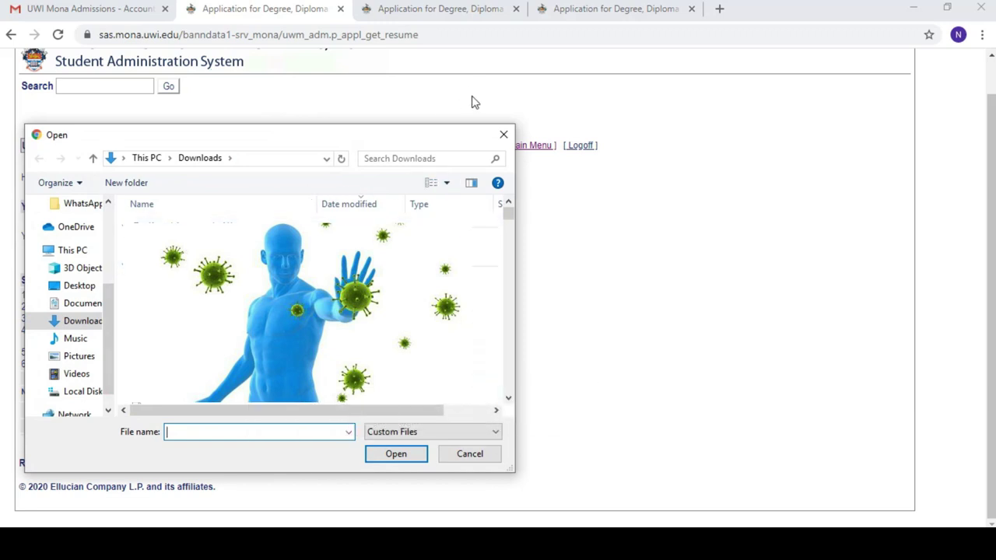
- Close the file picker unused and change the document type to Autobiographical Sketch
click(501, 138)
click(226, 393)
scroll(171, 366, down, 1)
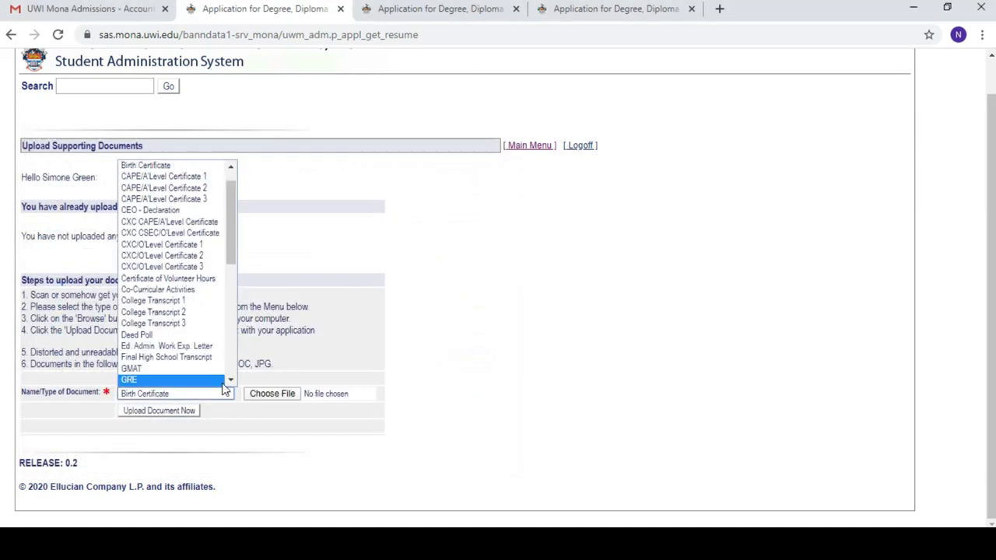
scroll(179, 311, up, 1)
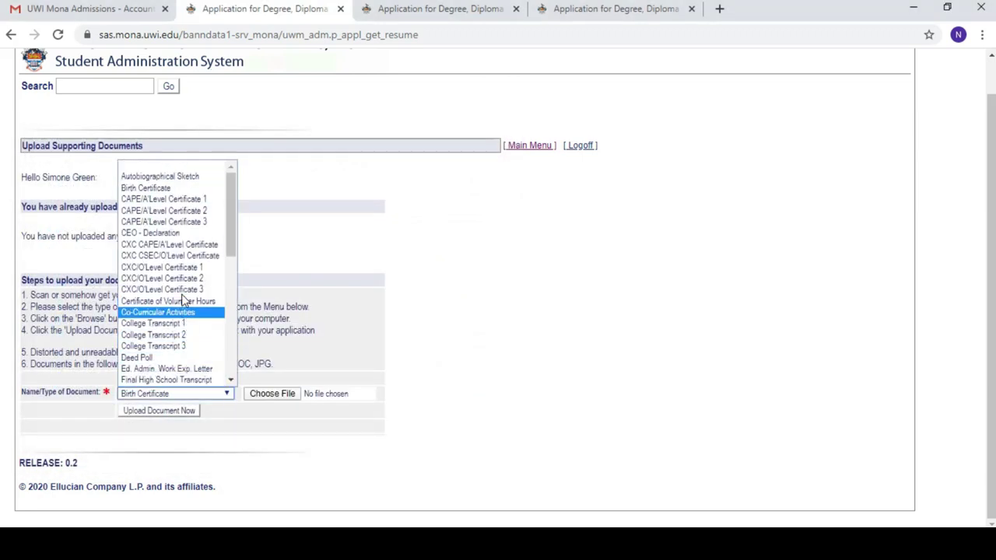
click(184, 177)
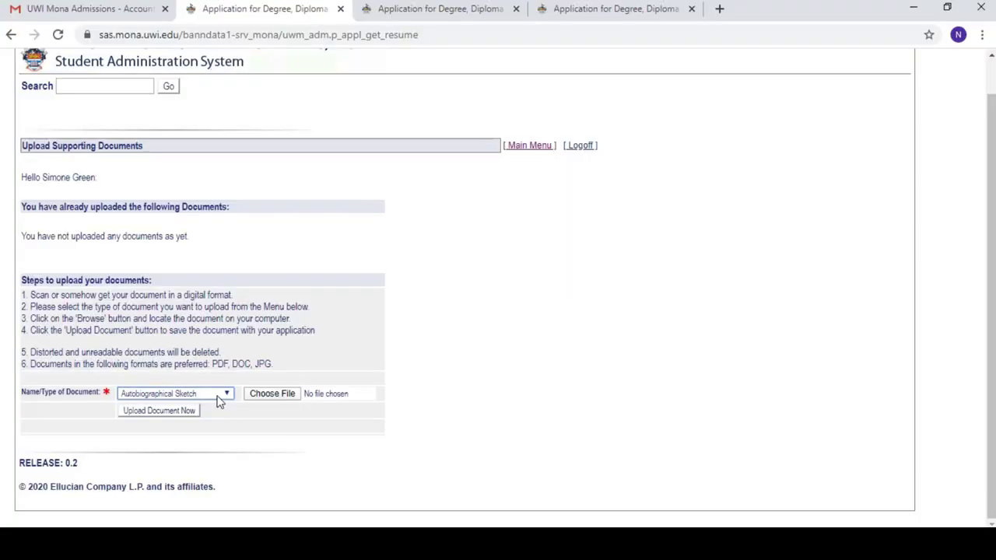
- Browse the document type list again and close it with Autobiographical Sketch kept
click(216, 394)
scroll(163, 257, down, 1)
scroll(160, 210, up, 1)
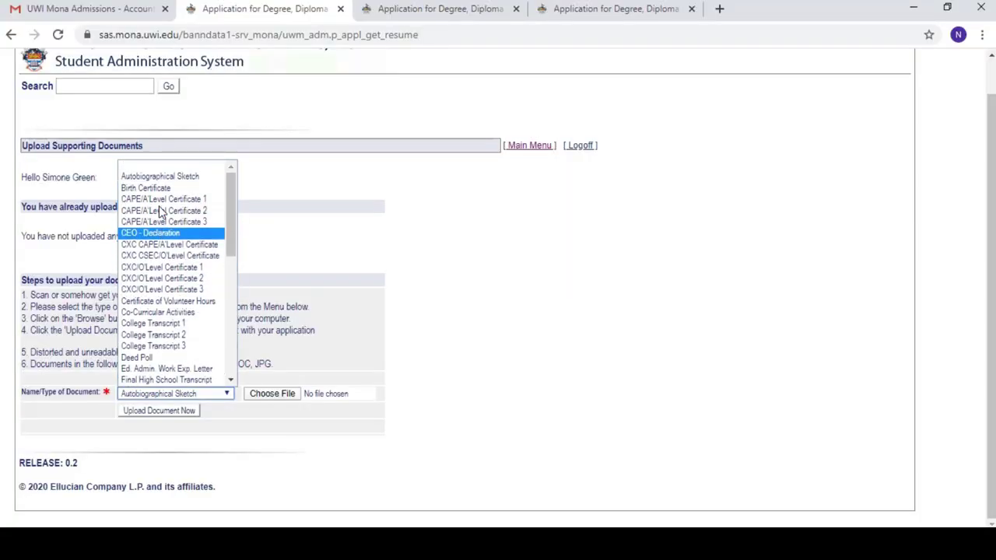
scroll(174, 257, down, 10)
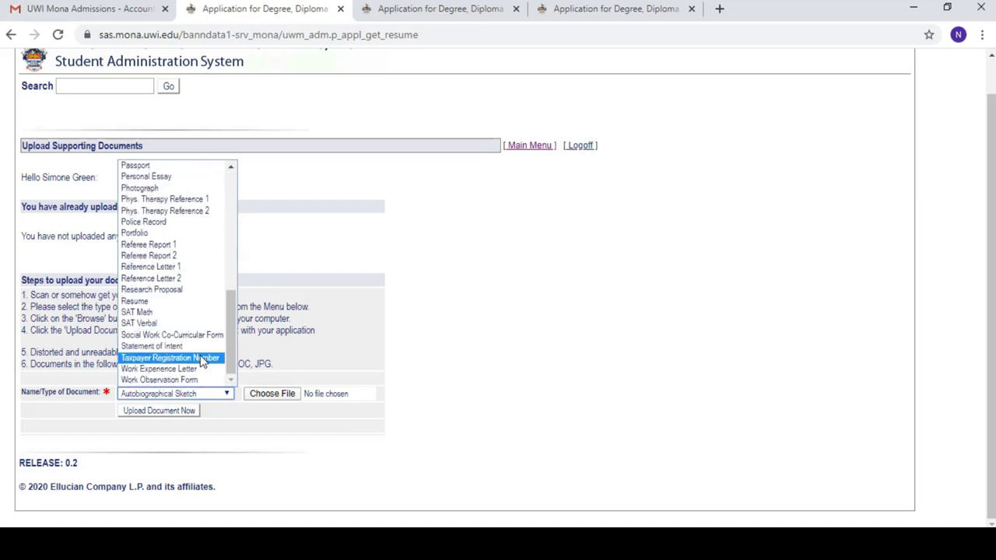
scroll(179, 373, up, 10)
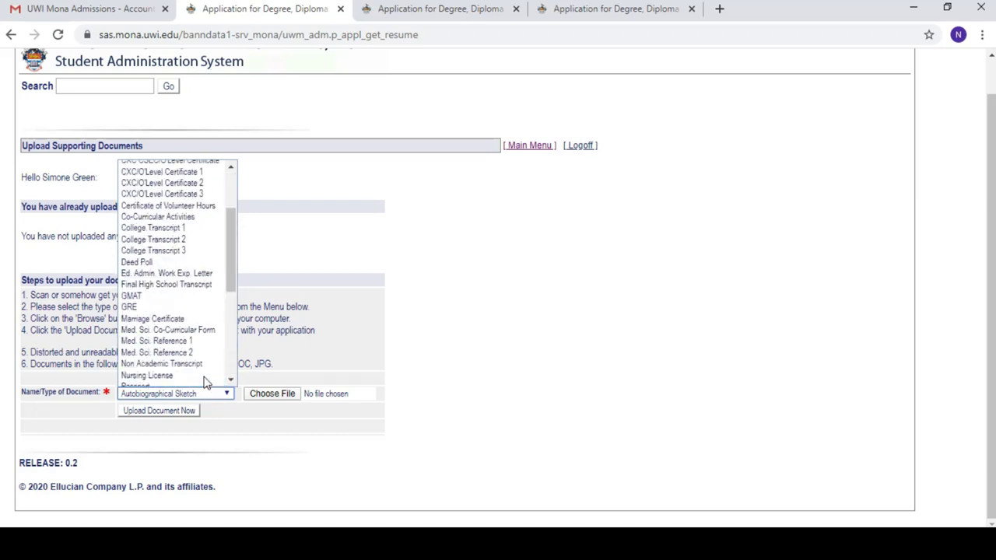
click(197, 437)
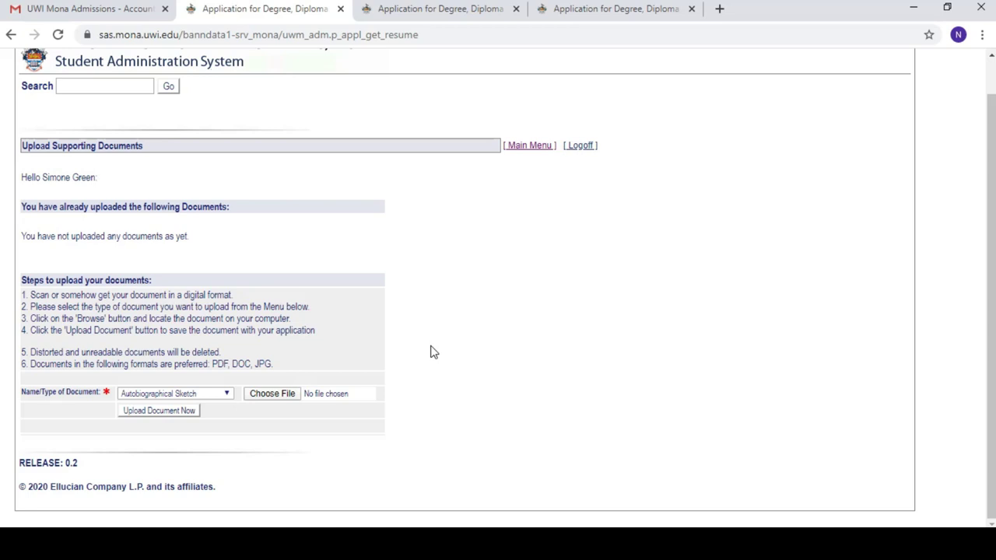
- Go back to the main checklist and scroll through its sections
click(10, 34)
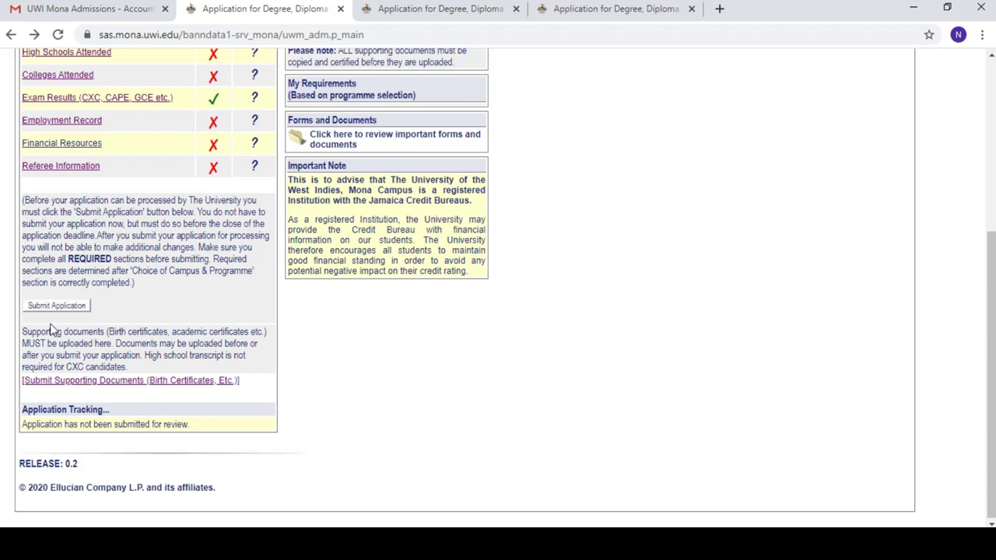
scroll(187, 310, up, 3)
scroll(198, 310, down, 1)
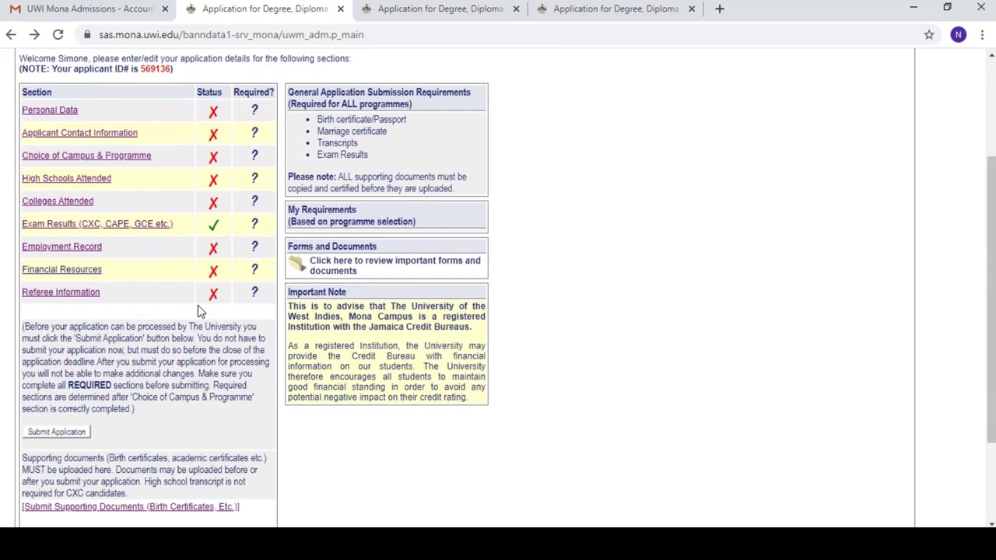
scroll(198, 309, down, 1)
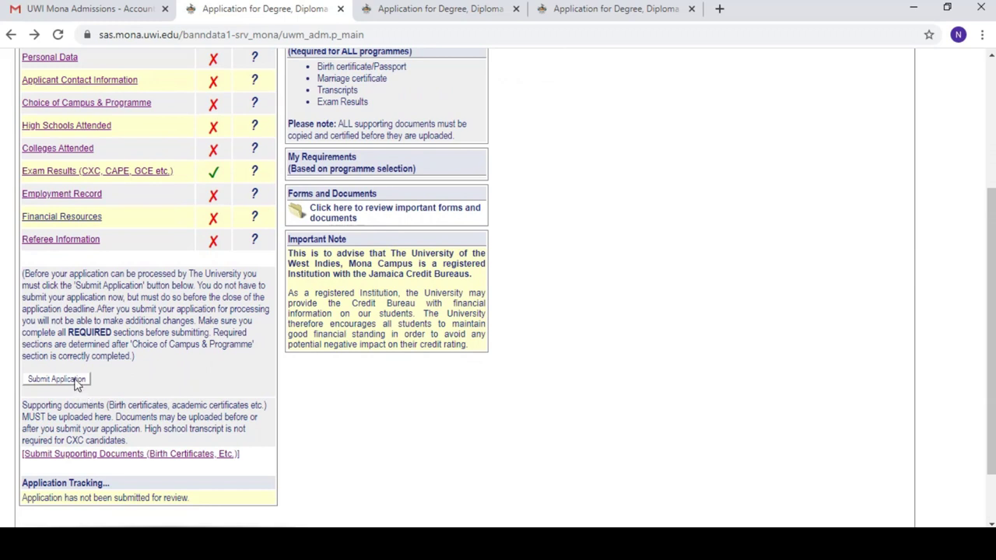
scroll(201, 371, down, 1)
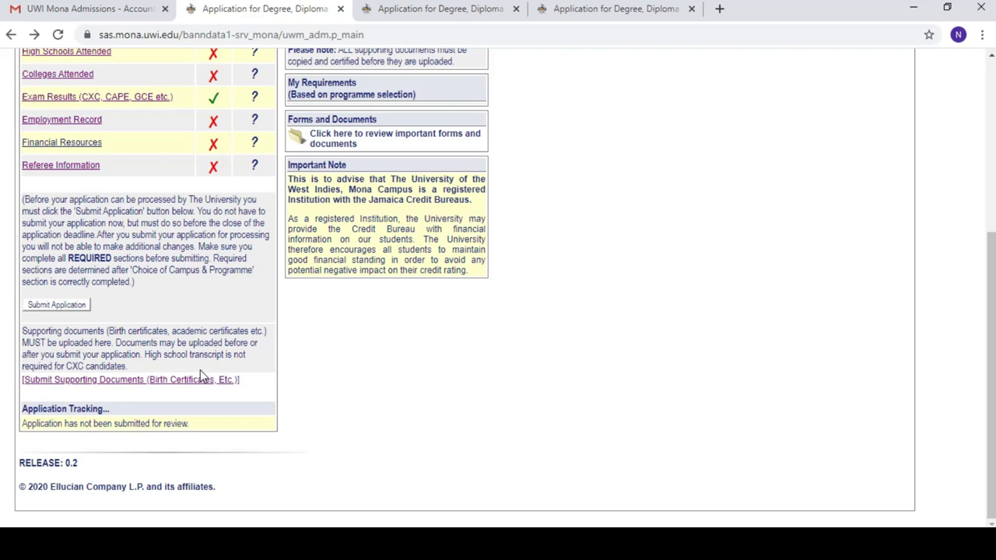
scroll(316, 366, up, 2)
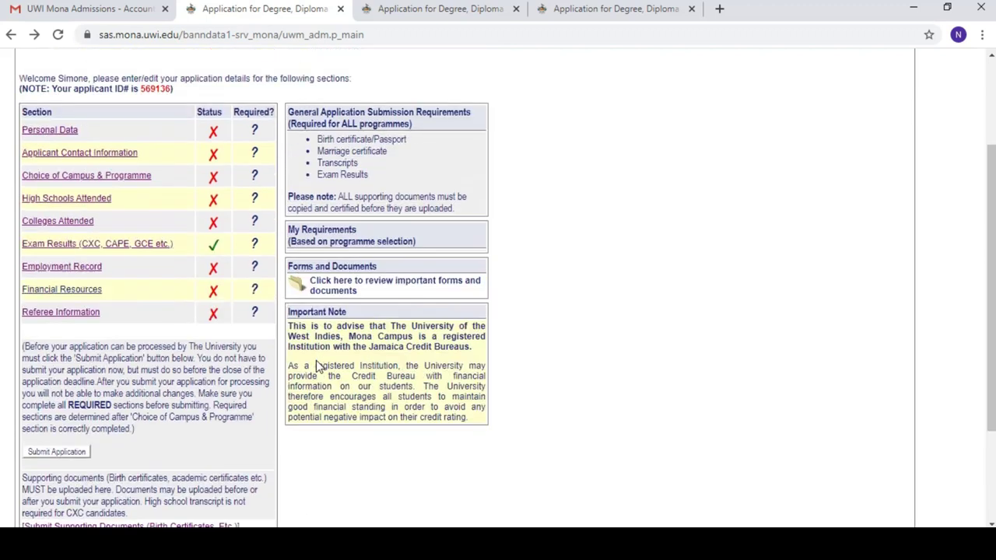